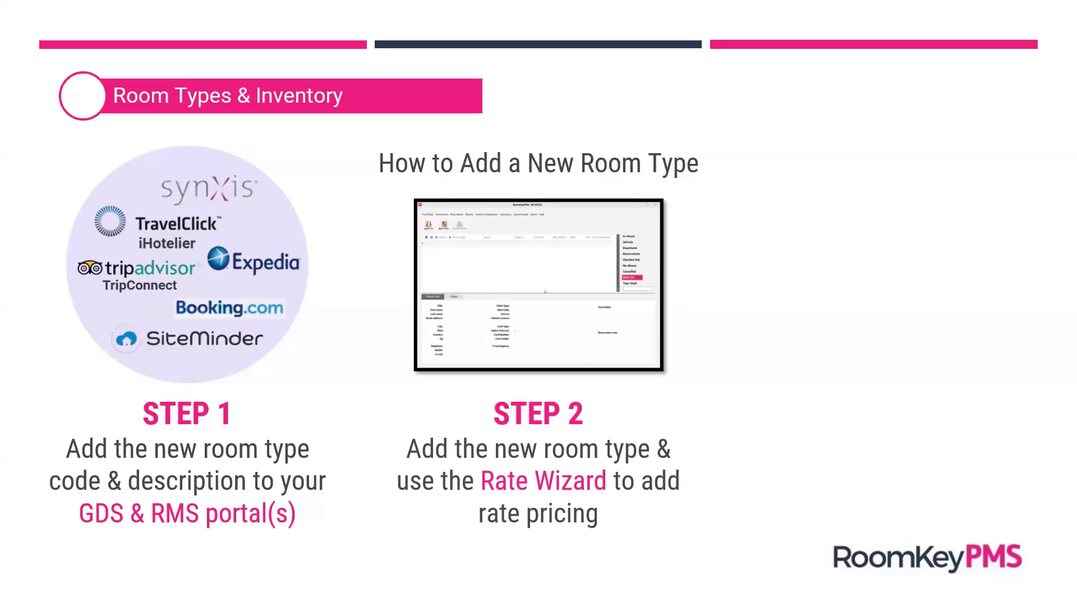
click(436, 353)
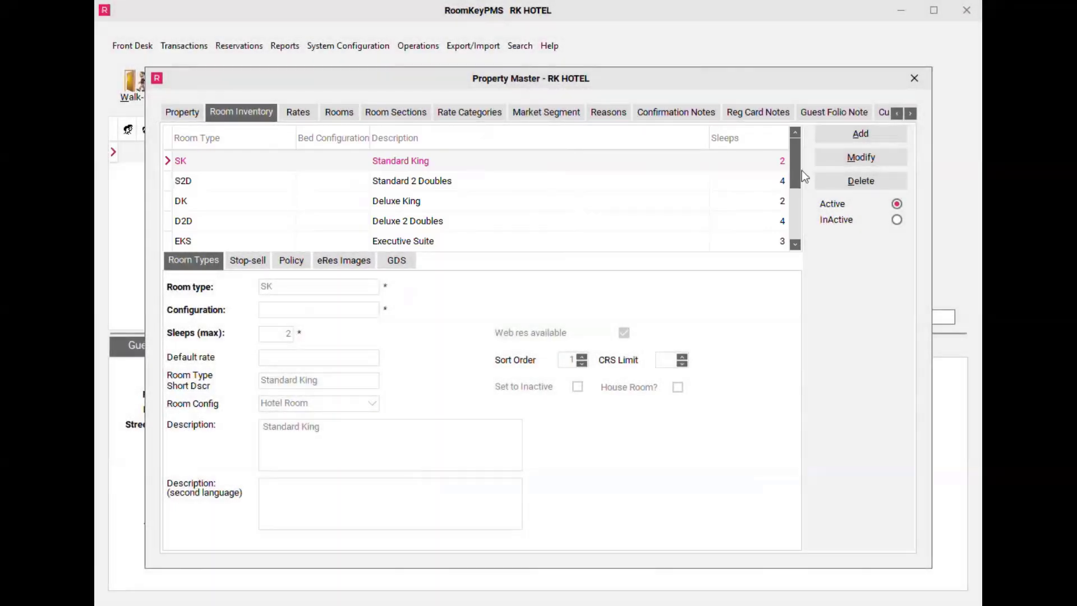
Step: Add a new room type PH that sleeps a maximum of 6, with the short description Penthouse Suite
click(840, 136)
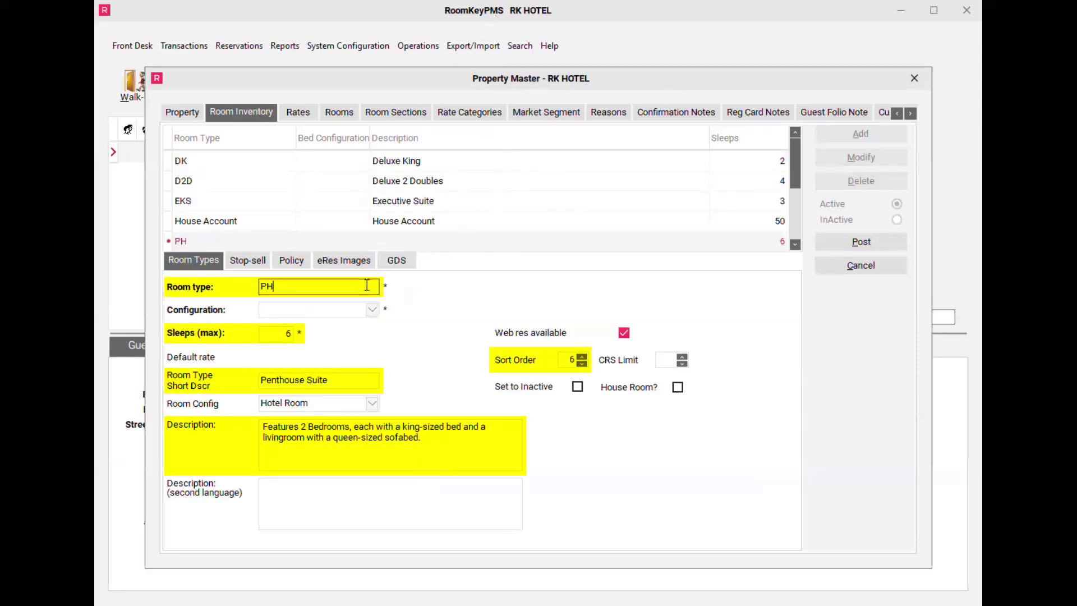
click(285, 334)
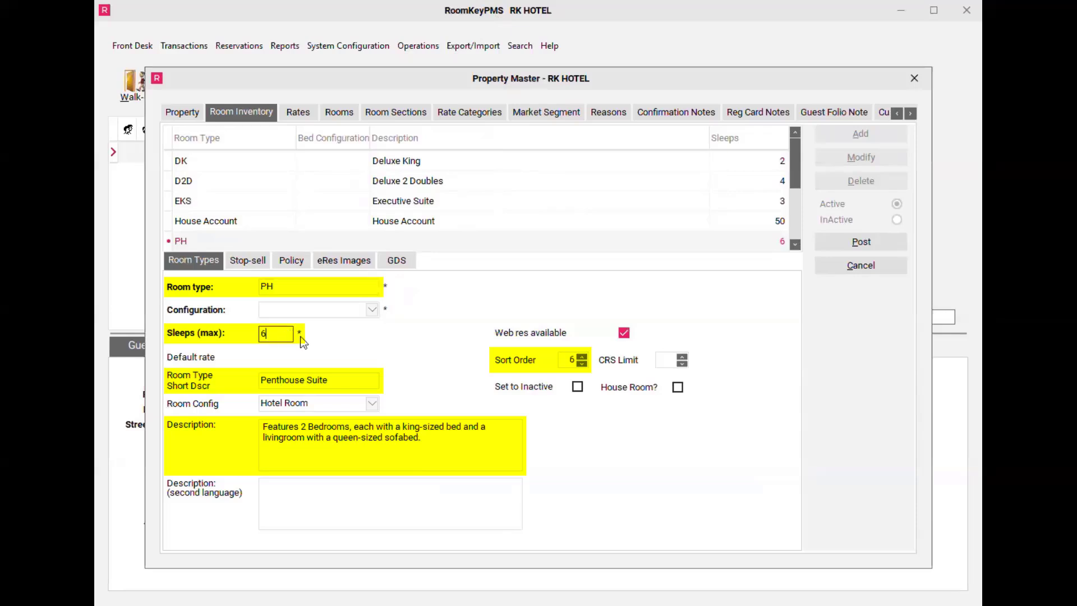
click(376, 379)
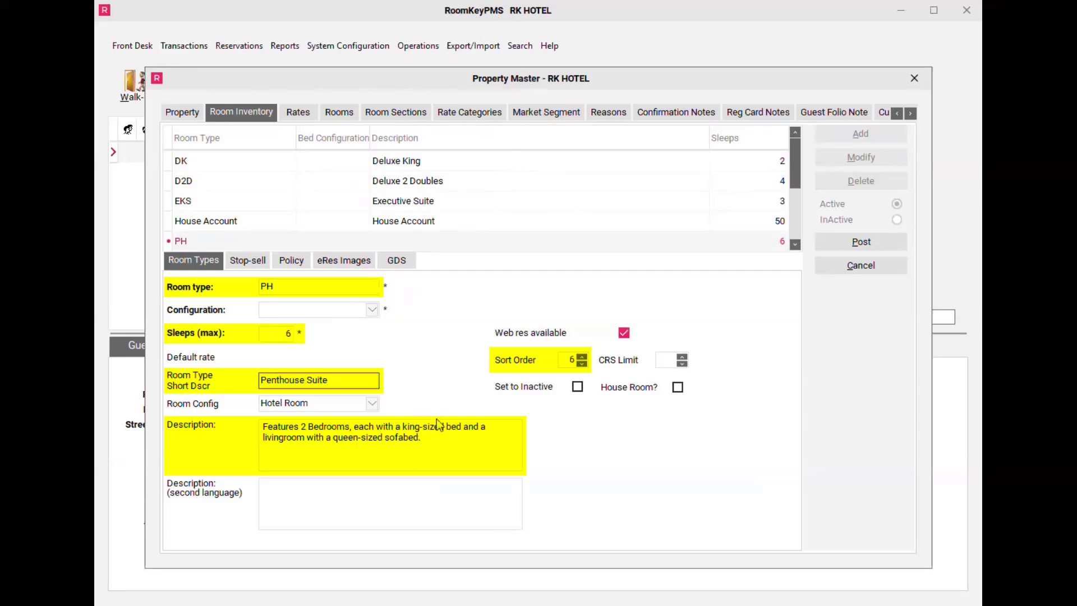
Step: Enter the description "Features 2 Bedrooms, each with a king-sized bed and a livingroom with a queen-sized sofabed.", set sort order 6 and post the room type
click(448, 443)
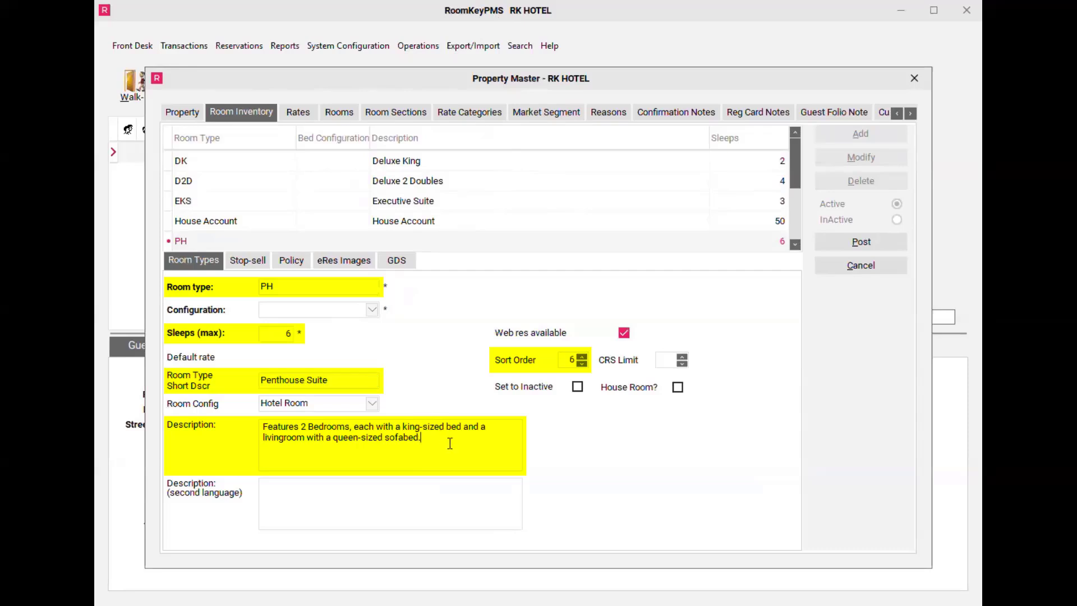
click(569, 360)
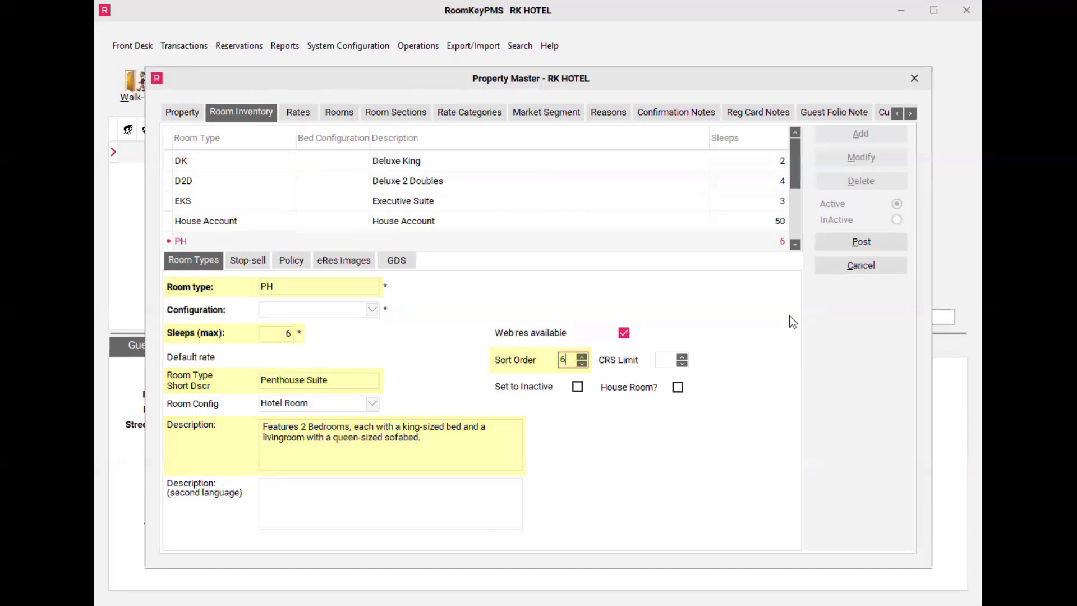
click(827, 245)
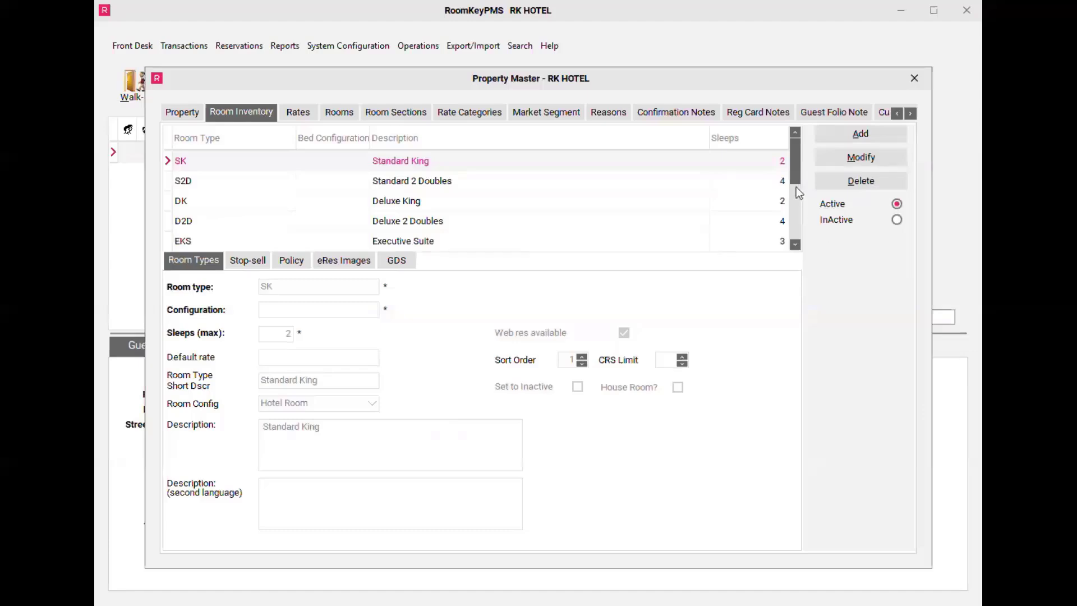
Step: Check the PH entry in the room inventory list and close the property setup
drag(796, 178, 795, 234)
click(778, 241)
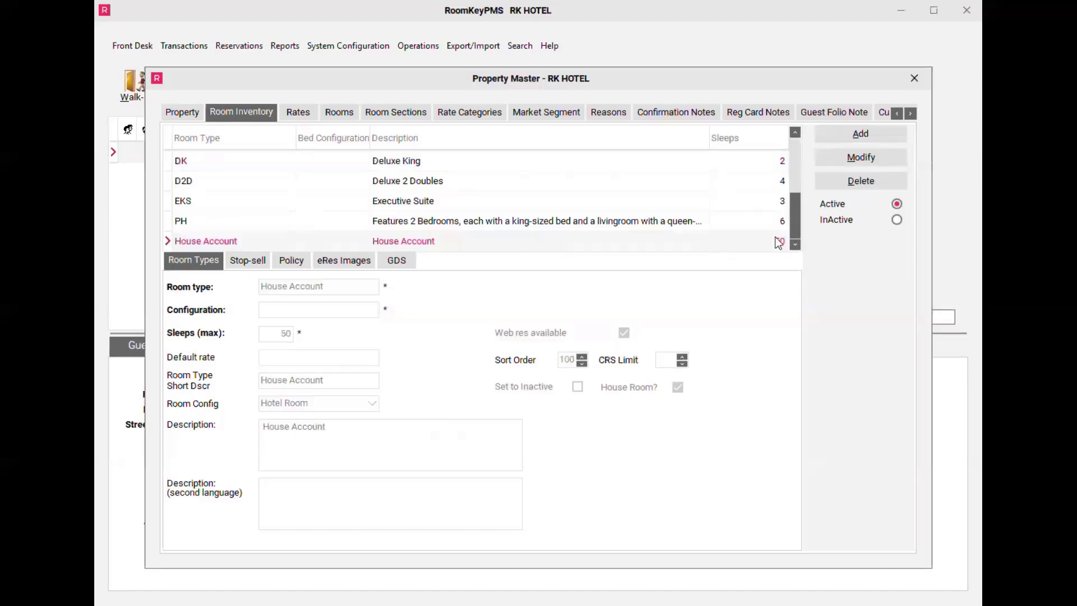
click(491, 222)
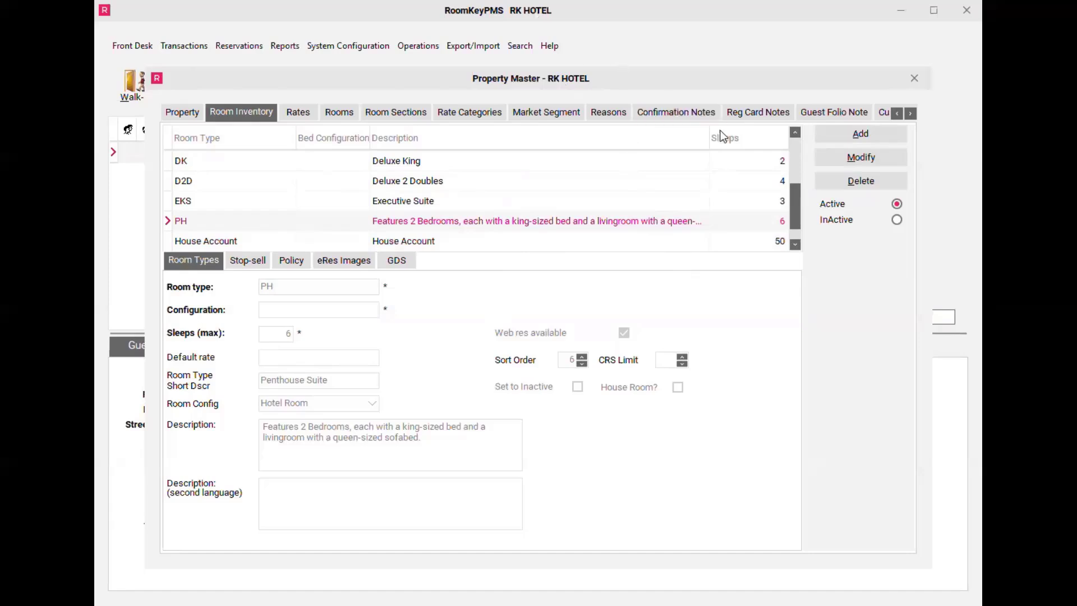
click(910, 83)
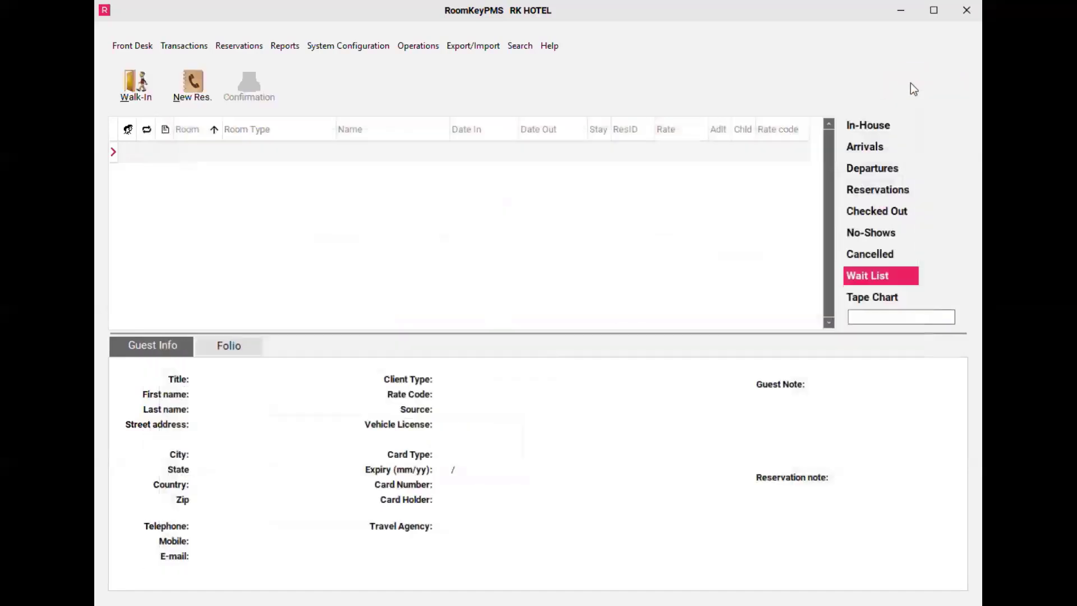
Step: Open the Best Available Rate (BAR) for editing in the Rate Wizard
click(359, 46)
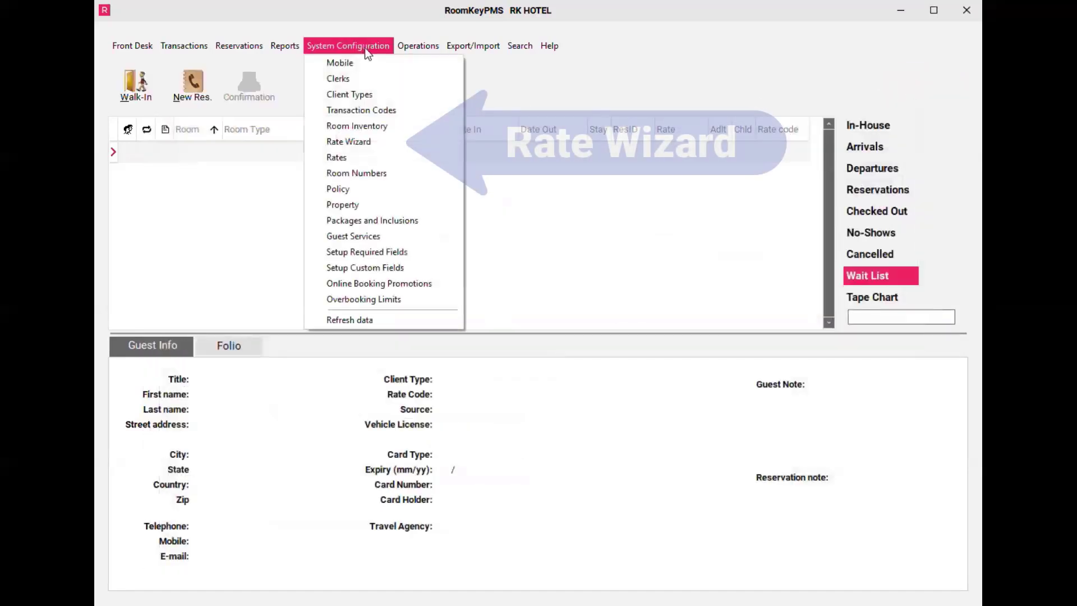
click(390, 143)
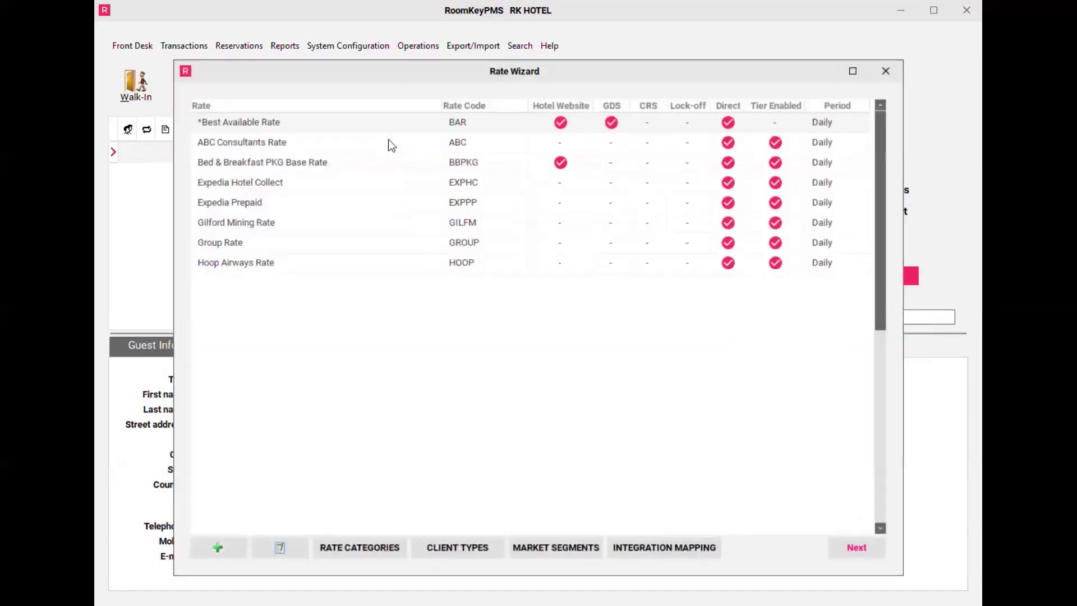
click(366, 121)
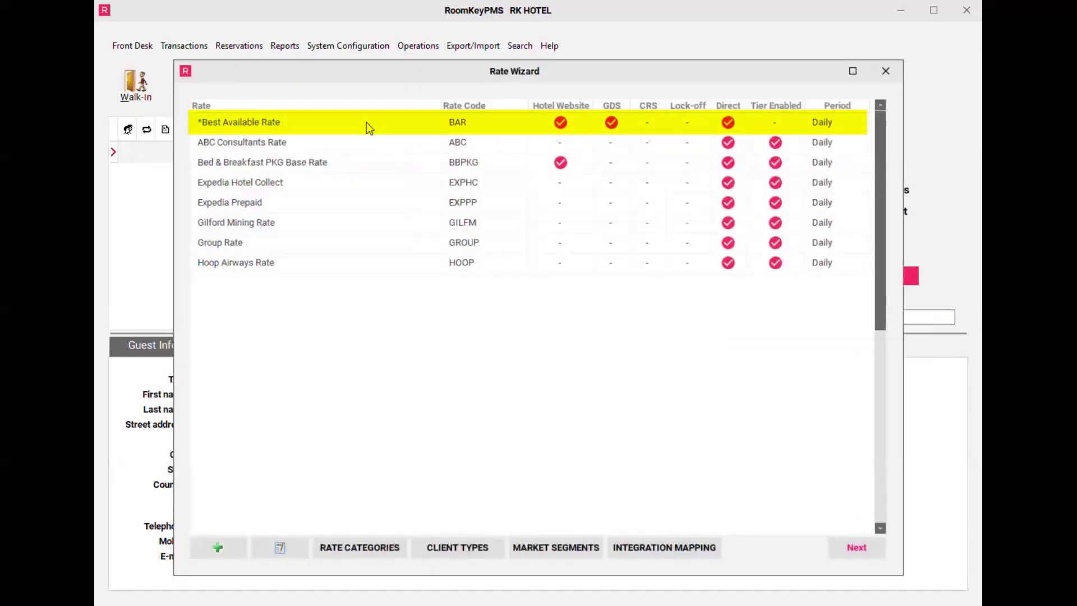
click(294, 552)
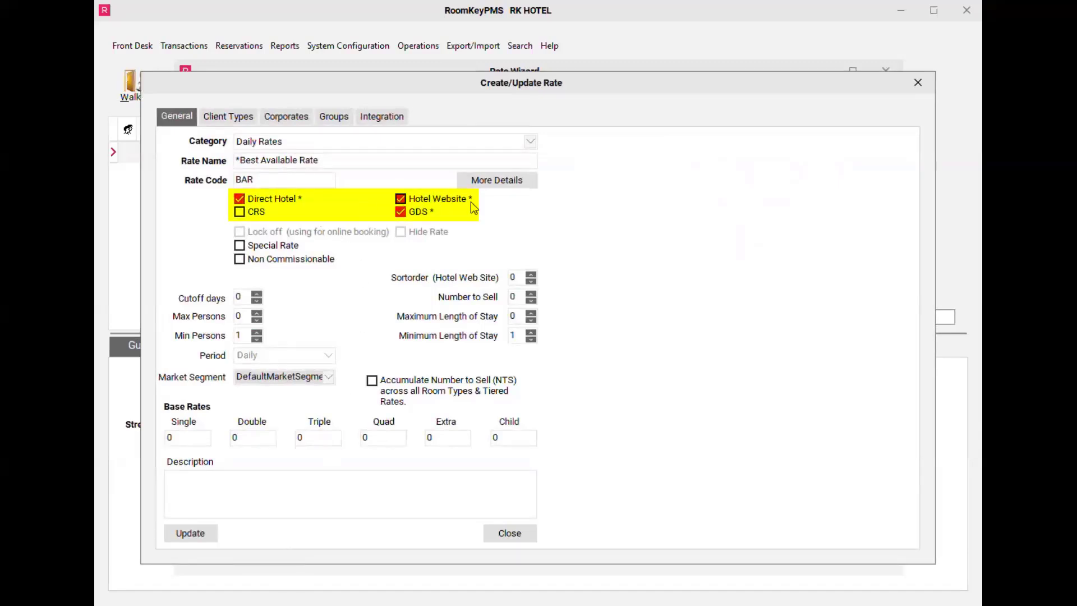
Step: Activate room type PH for Hotel Direct, Hotel Website and GDS in the rate's details, and update the rate
click(527, 185)
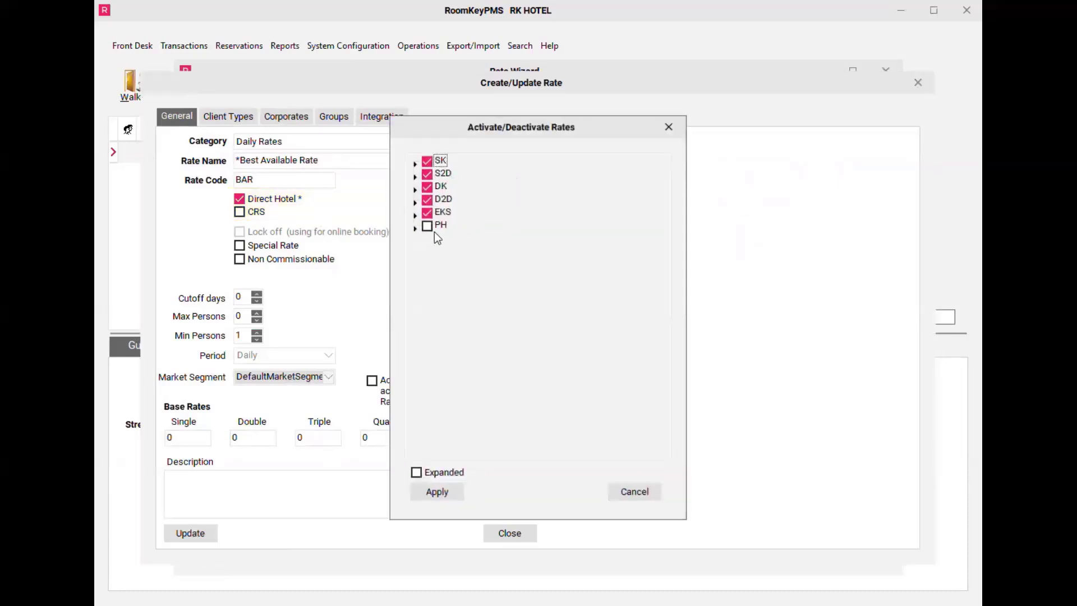
click(415, 228)
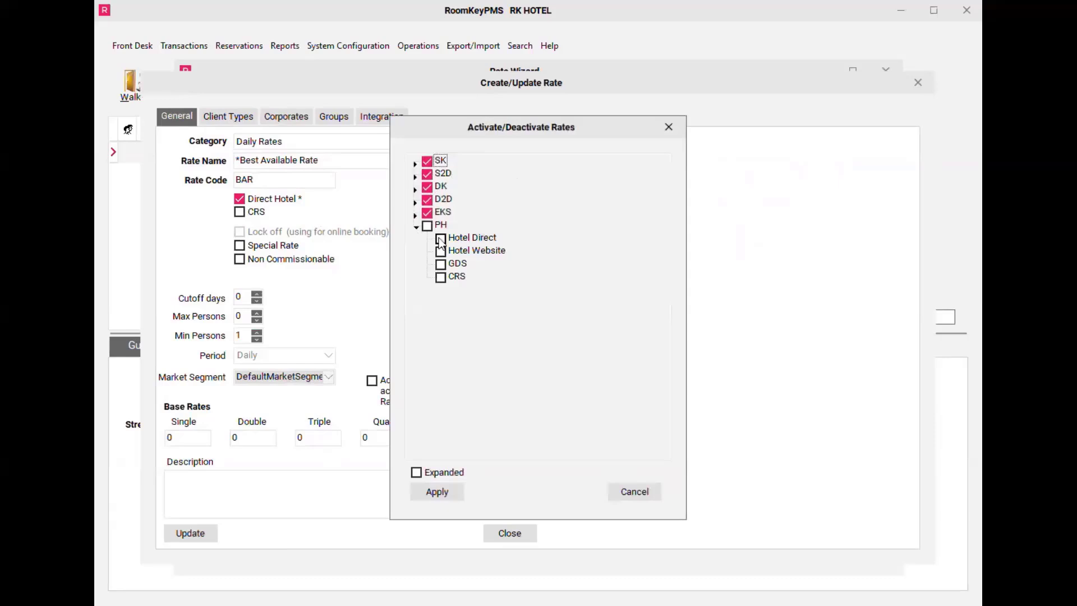
click(441, 238)
click(441, 251)
click(441, 263)
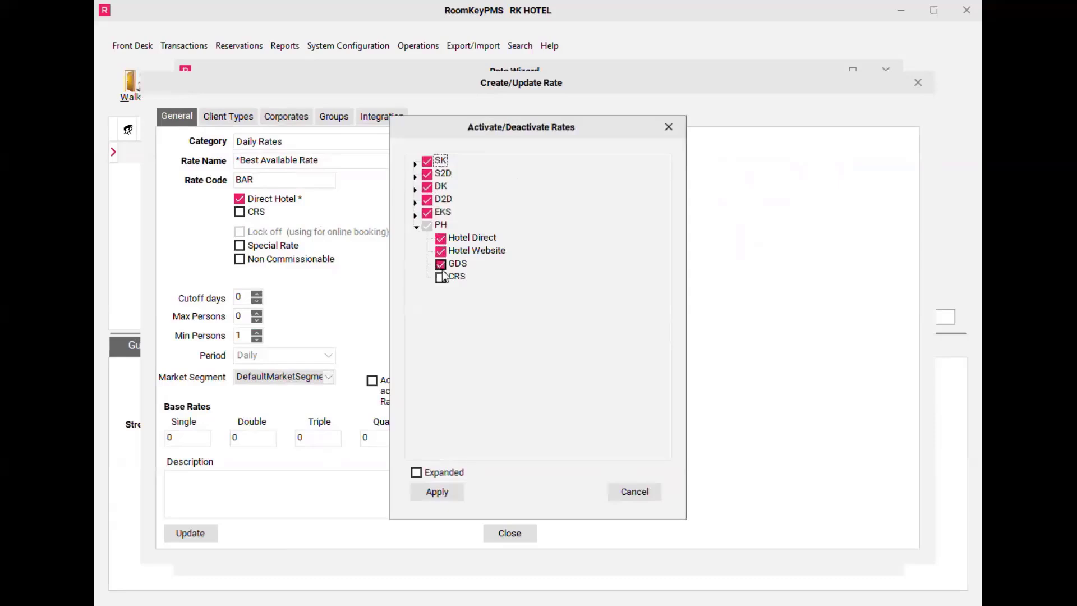
click(452, 493)
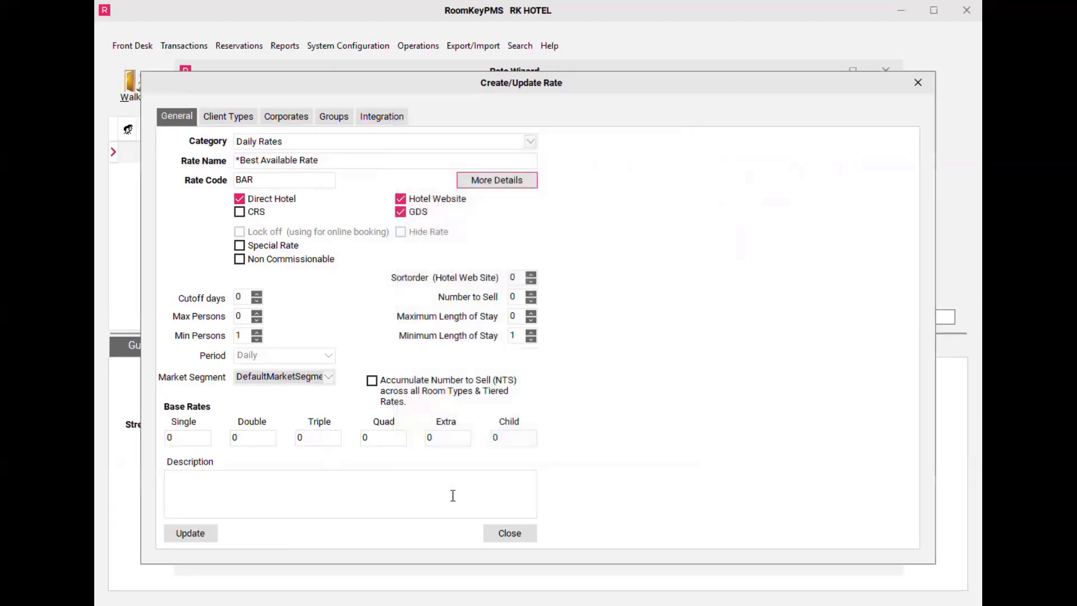
click(191, 536)
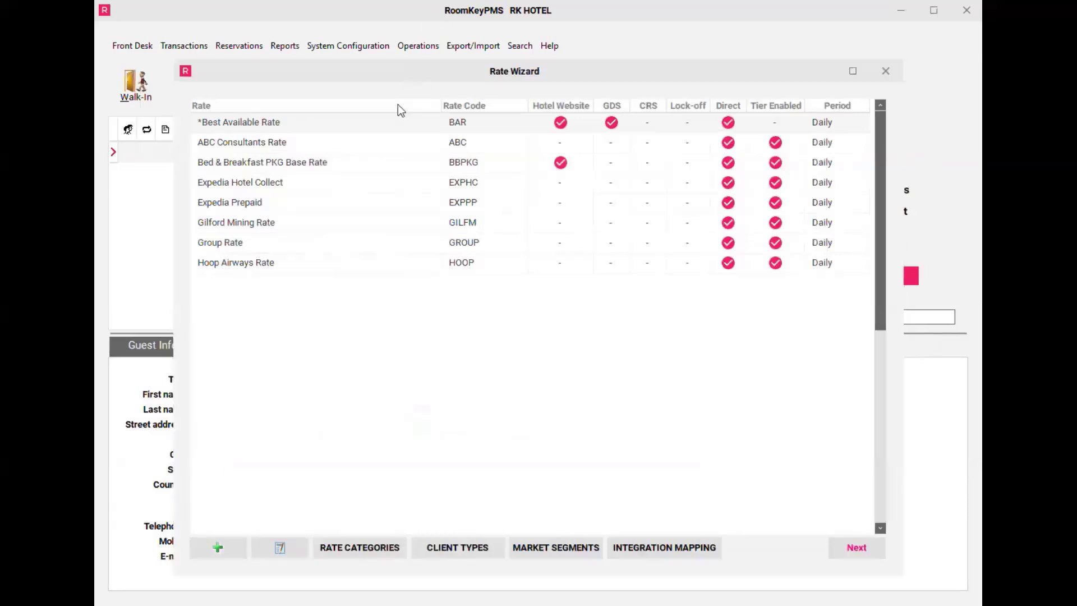
Step: Open the Best Available Rate's pricing grid and select the PH room type row
click(374, 124)
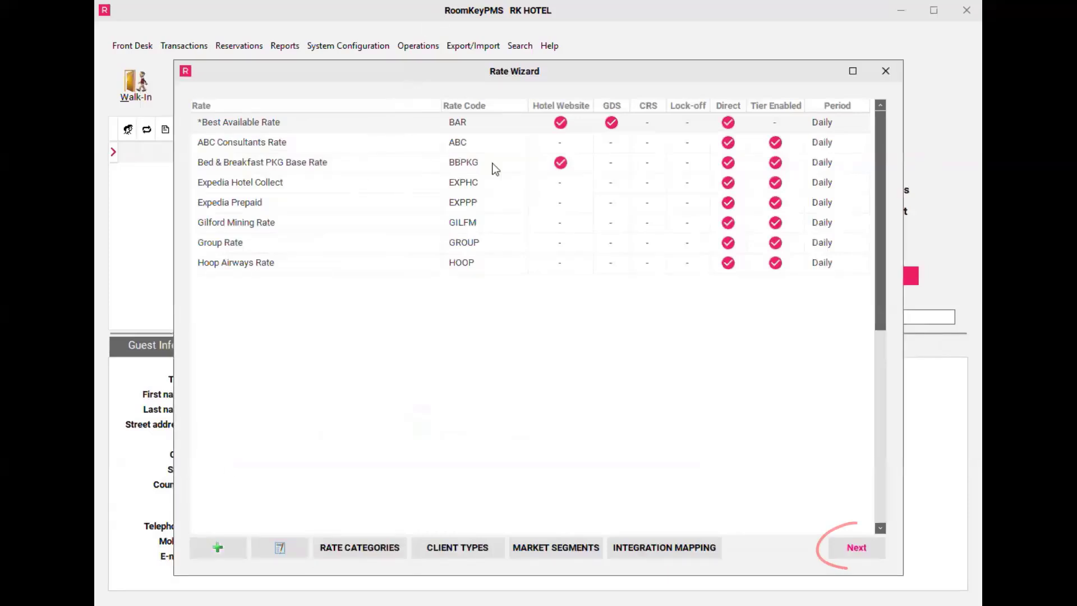
click(850, 554)
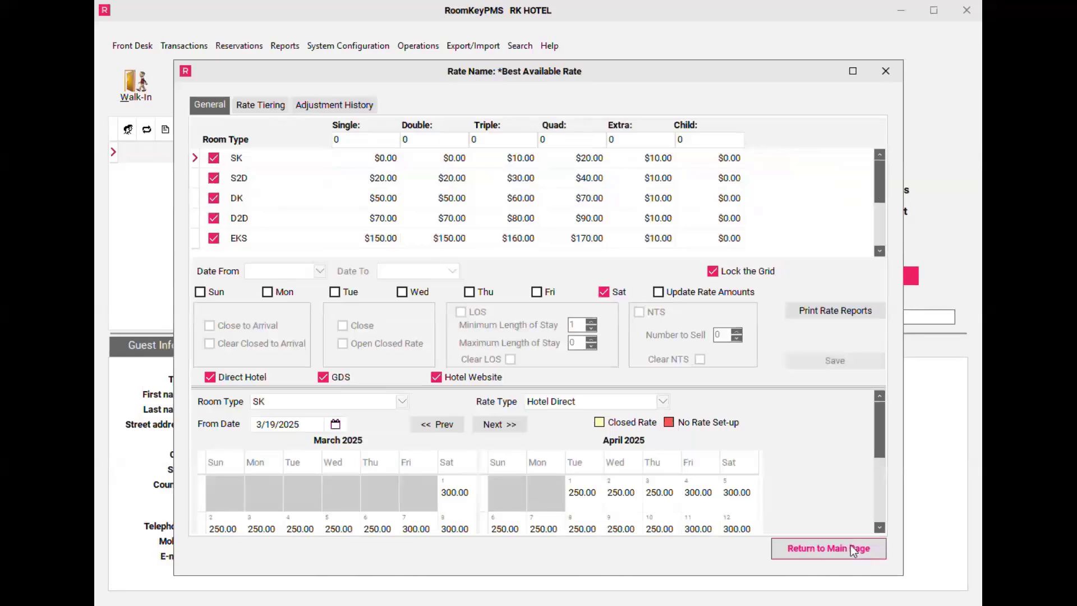
click(878, 249)
click(877, 249)
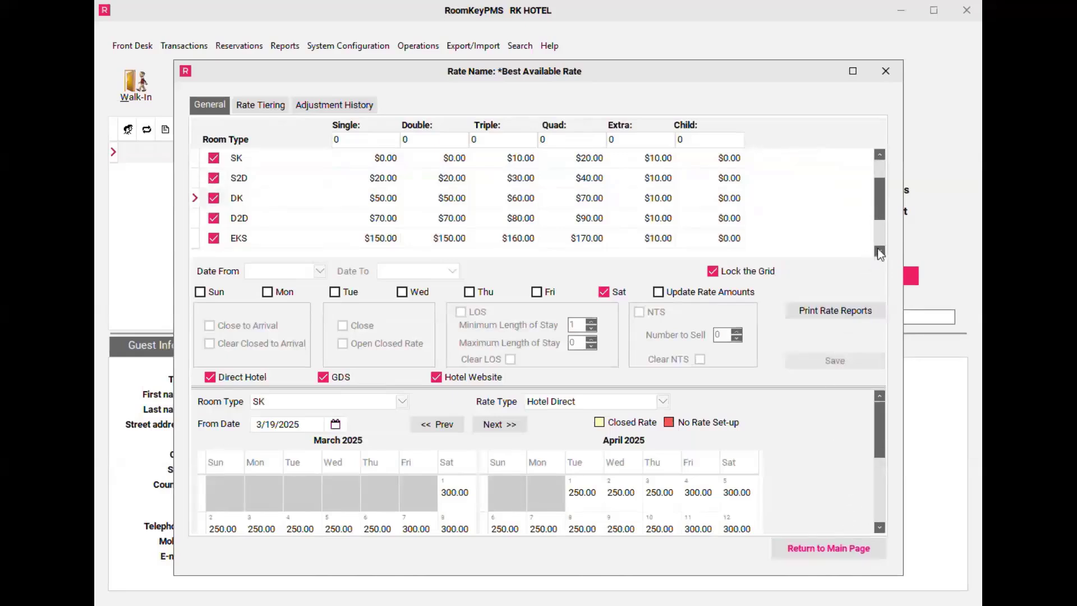
click(877, 249)
click(878, 250)
click(877, 249)
click(353, 240)
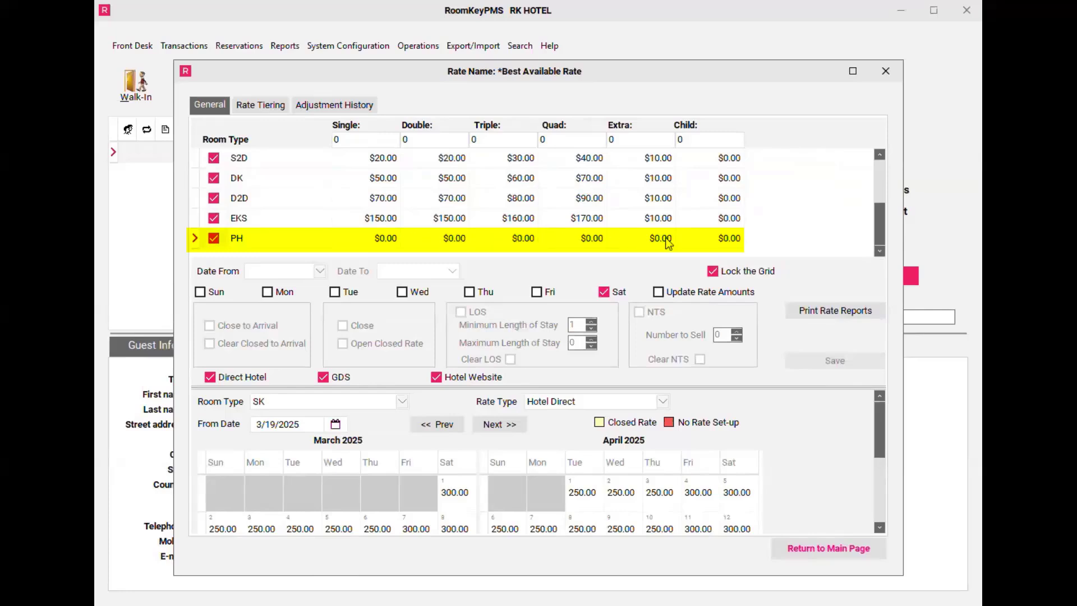
Step: Examine the rate calendar for room type PH with the Hotel Direct rate type, and enlarge the room type grid
click(403, 402)
click(403, 402)
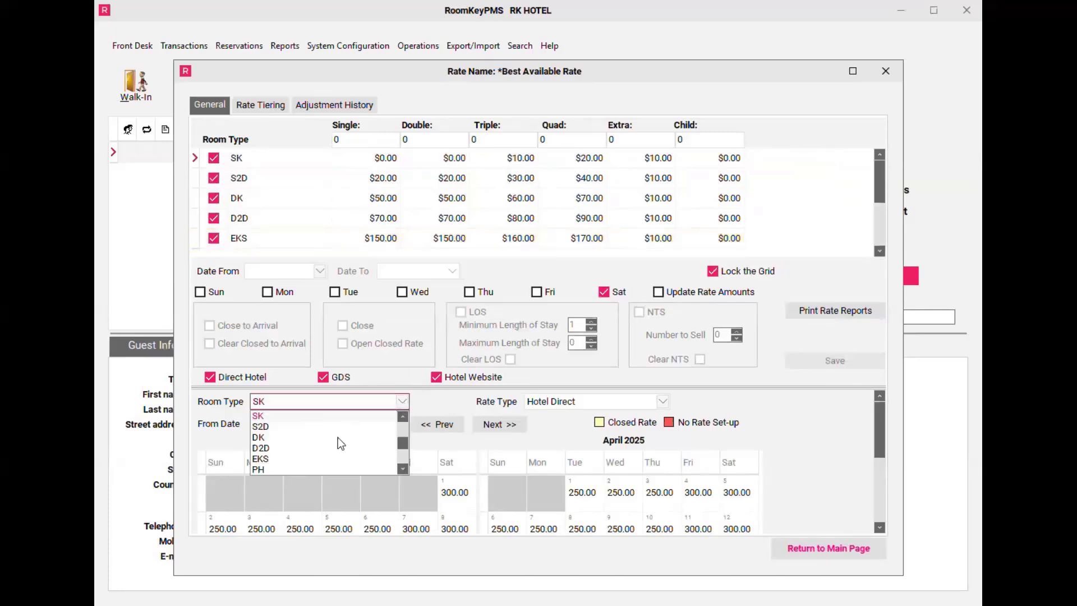
click(262, 470)
click(551, 405)
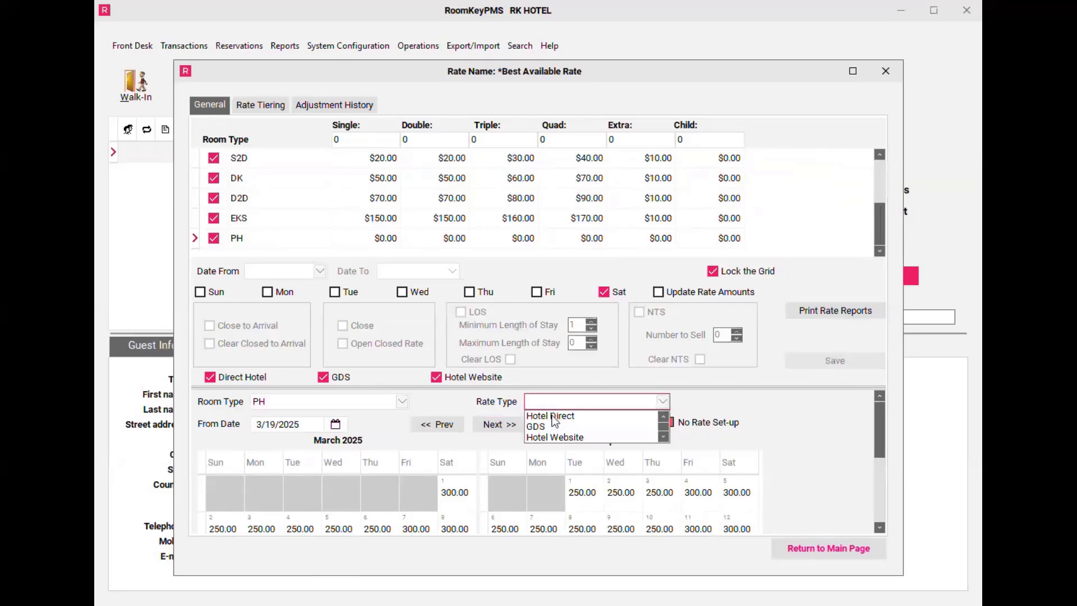
click(558, 416)
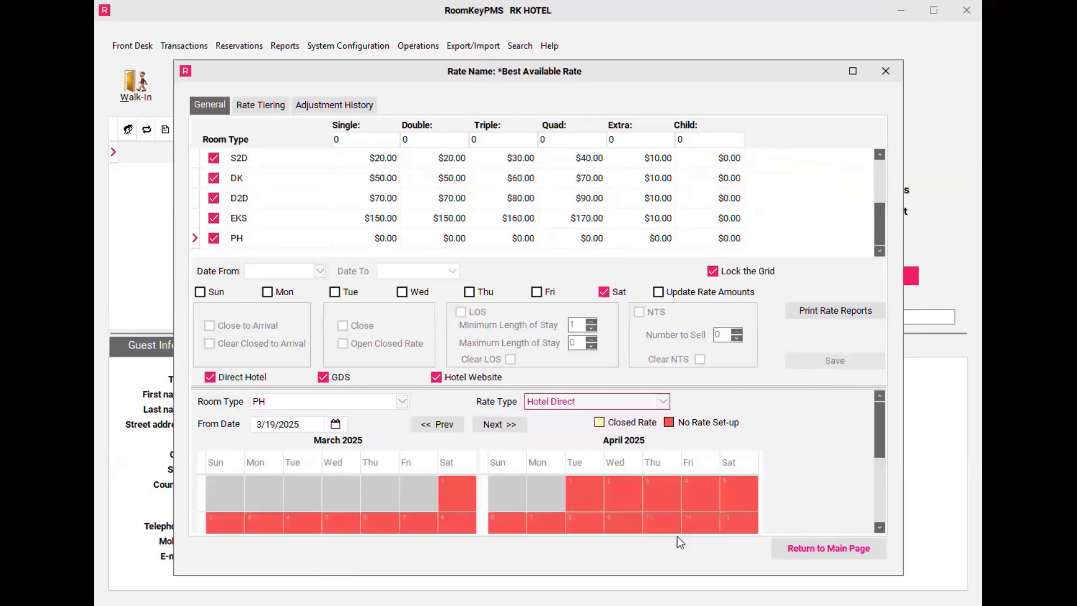
drag(558, 385, 555, 263)
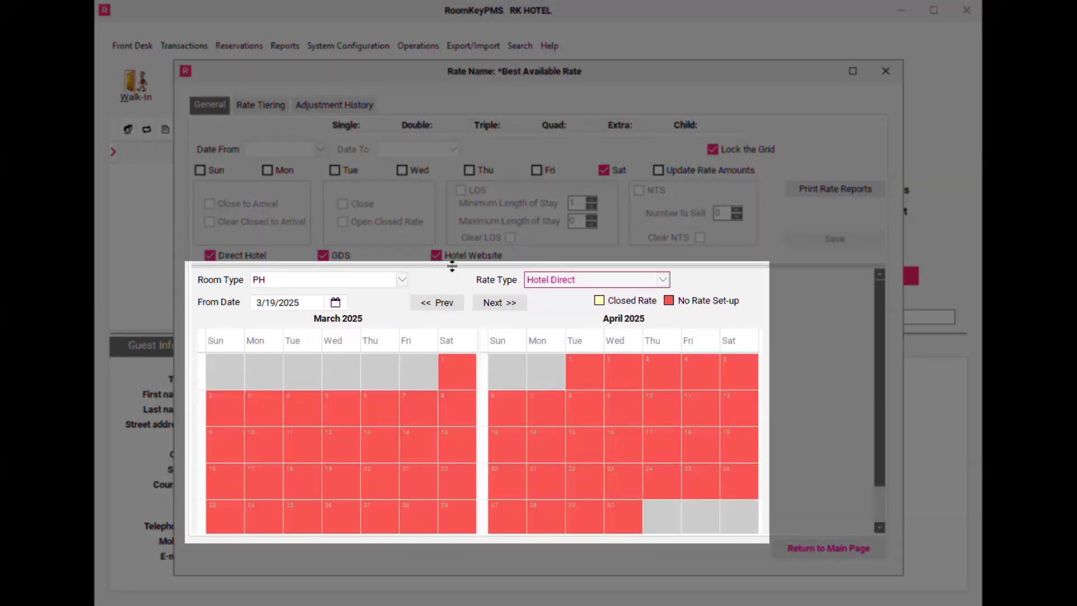
drag(449, 264, 470, 429)
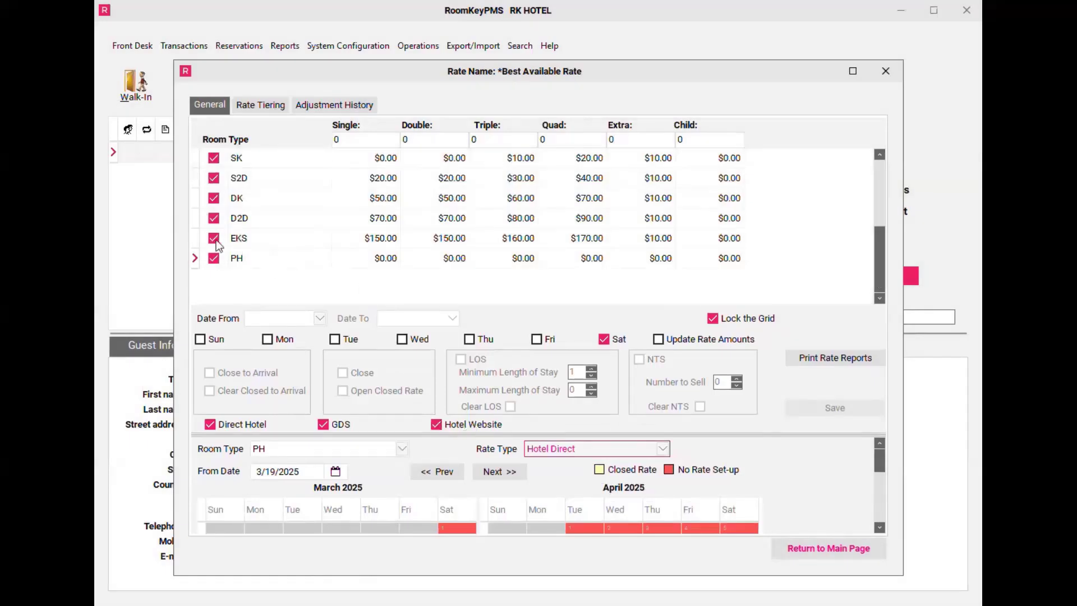
Step: Unlock the rate grid and deselect room types EKS, D2D, DK, S2D and SK, leaving only PH selected
click(712, 318)
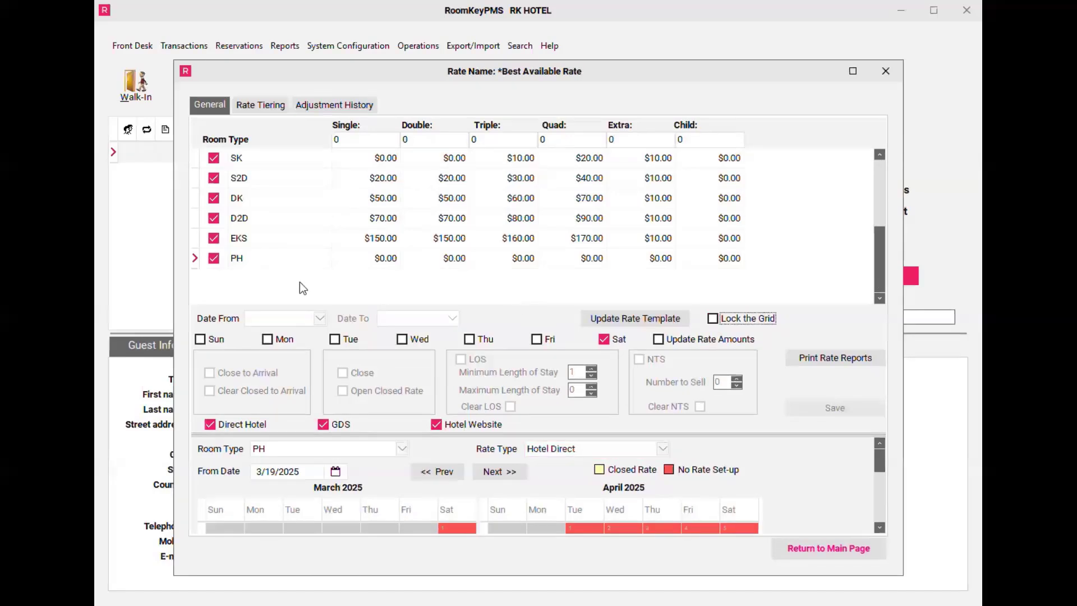
click(213, 238)
click(213, 218)
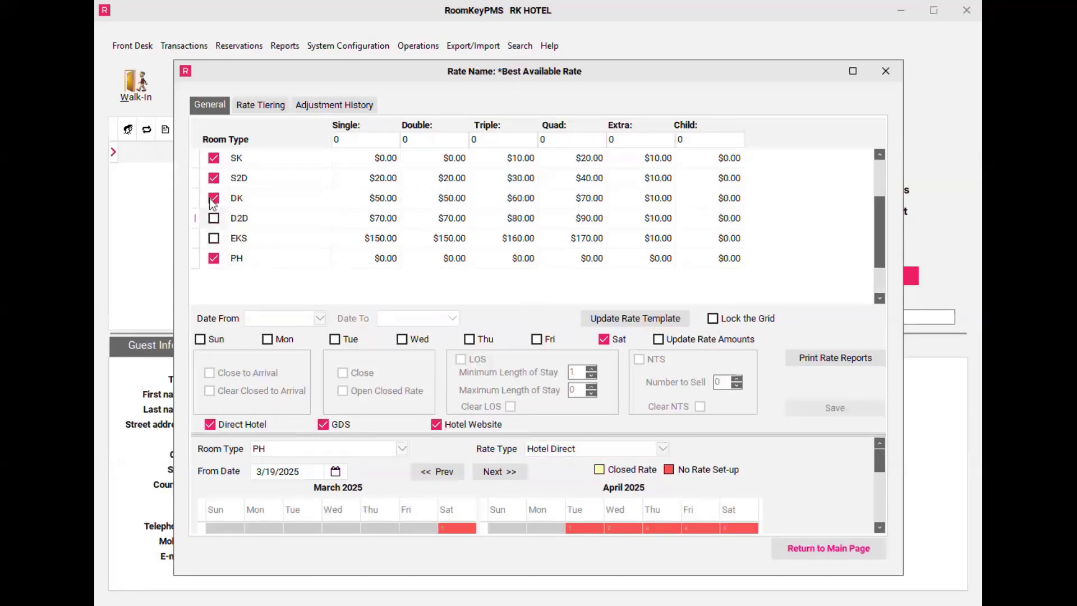
click(213, 198)
click(213, 177)
click(214, 158)
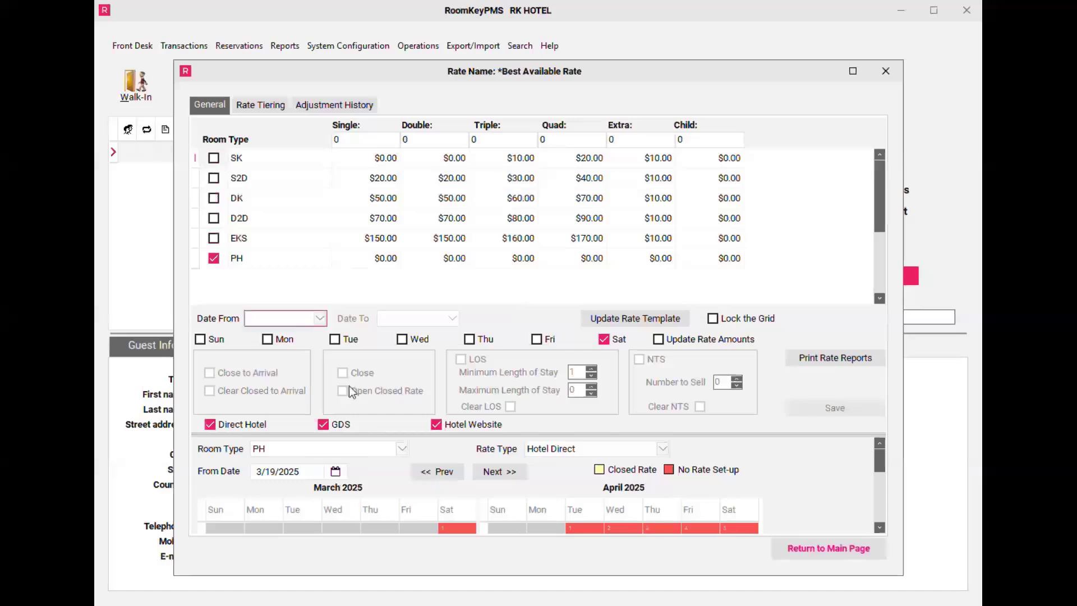
Step: Set PH's rate differences to single 250, double 250, triple 270, quad 280 and extra 10, and update the rate template
scroll(393, 258, down, 2)
click(393, 258)
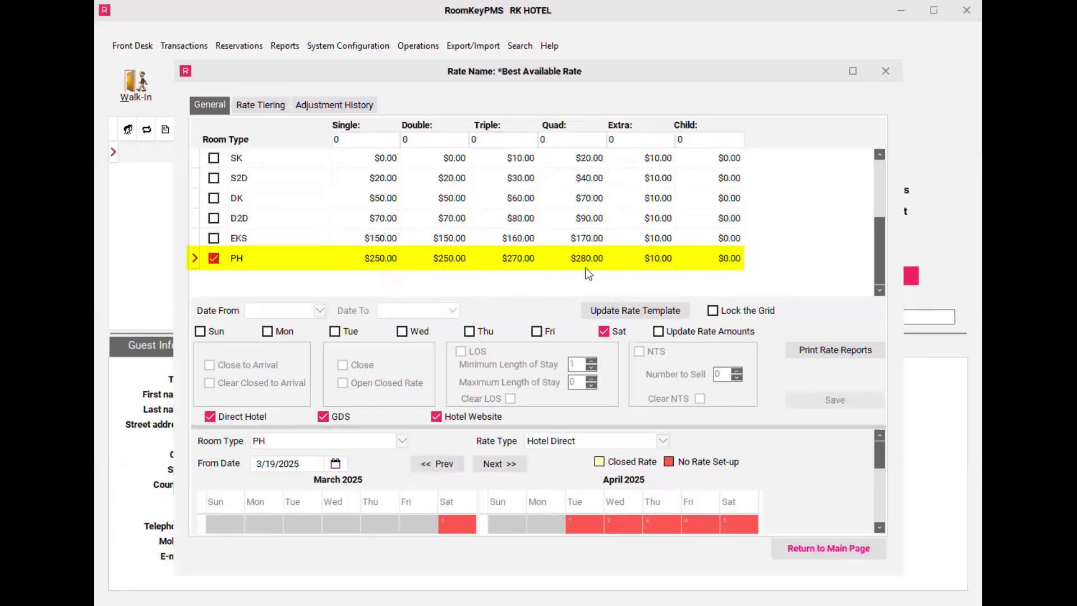
click(633, 312)
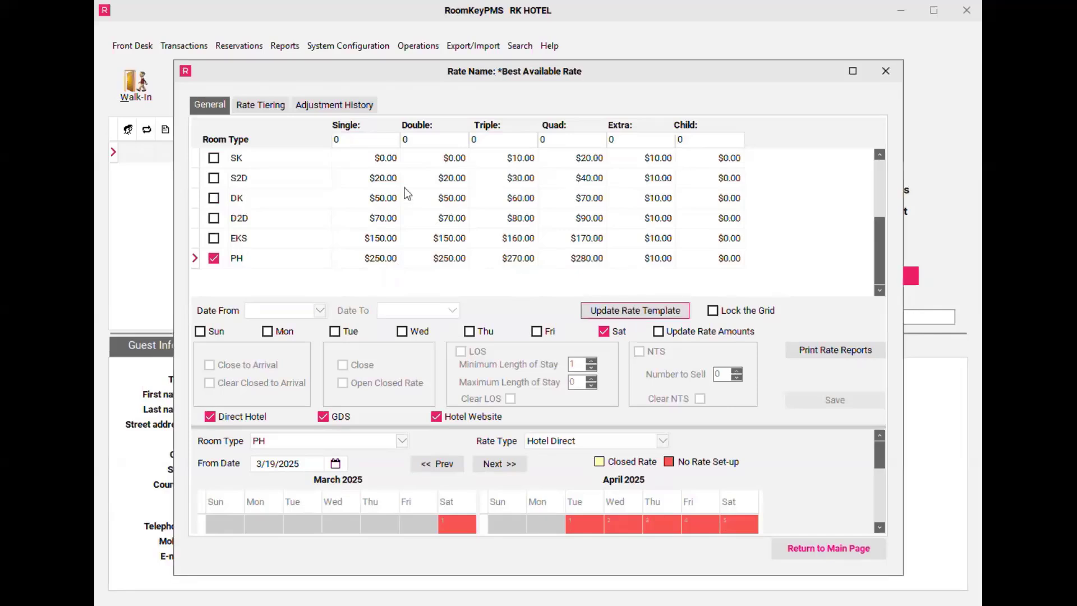
Step: Set the base rate amounts for single, double, triple and quad occupancy to 250 each
click(336, 139)
text(25)
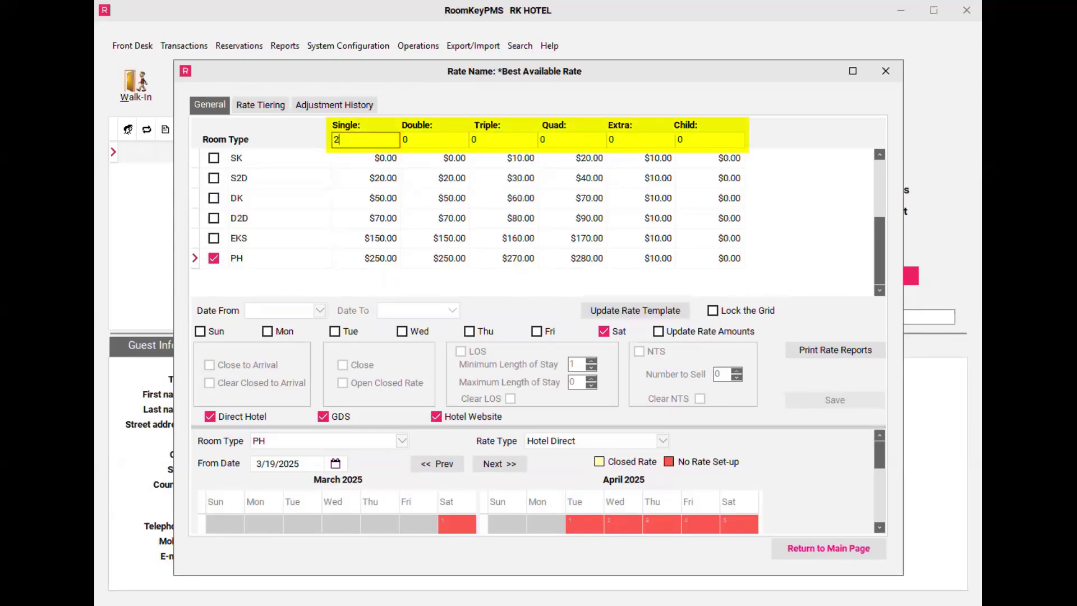
key(Tab)
text(25)
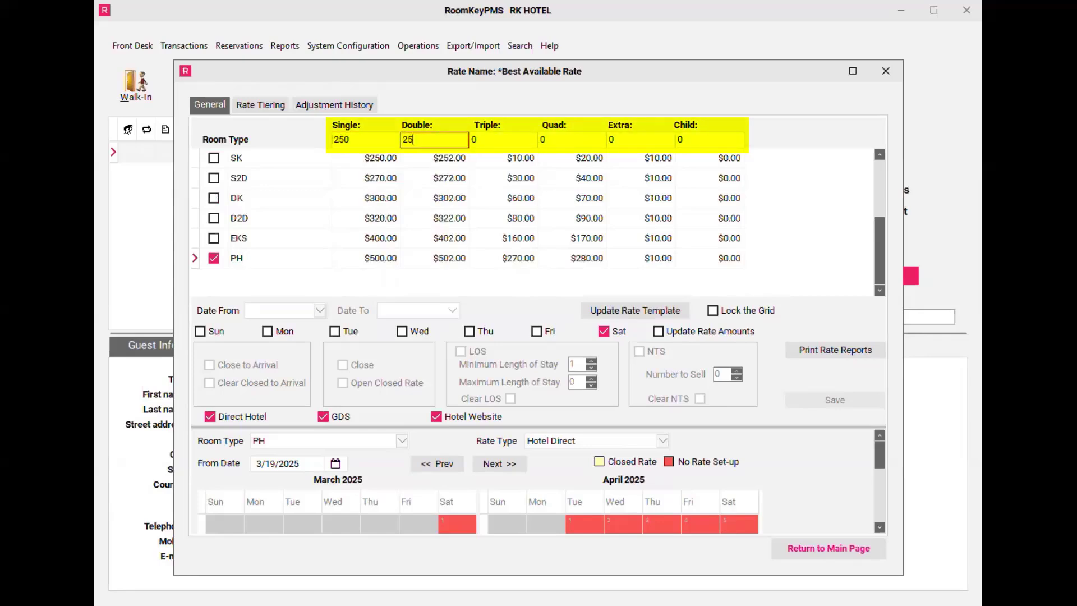
text(20)
key(Tab)
text(250)
key(Tab)
text(25)
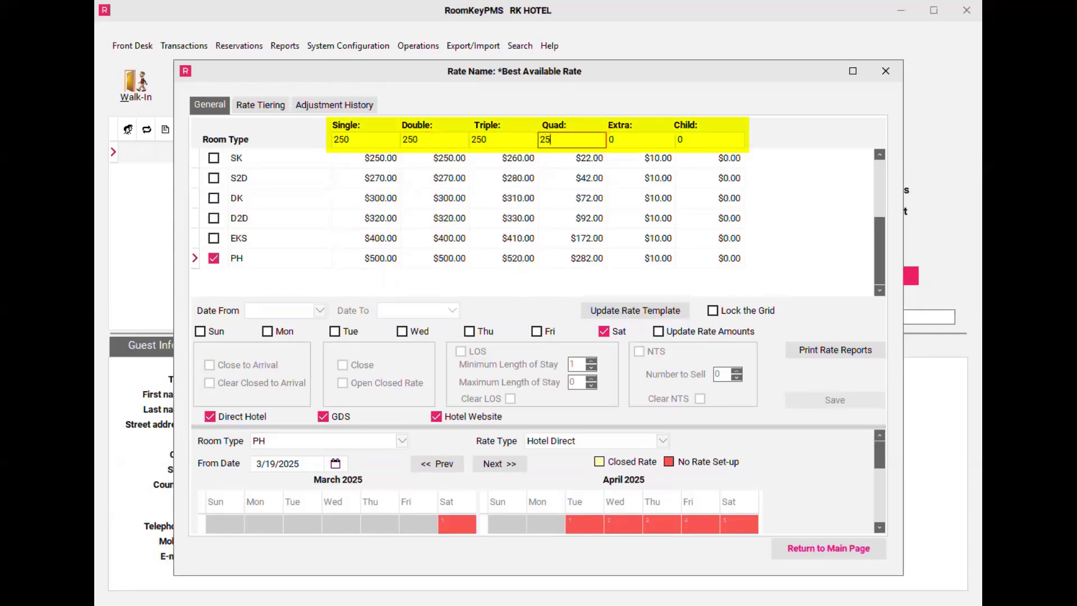
text(0)
key(Tab)
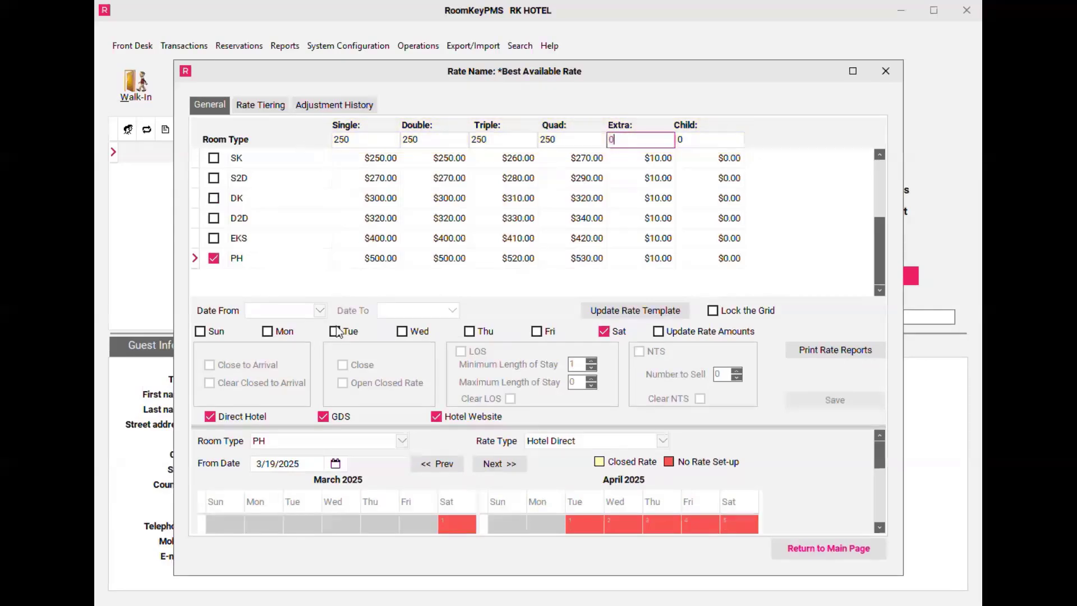
Step: Set the rate's date range from 3/19/2025 to 12/31/2025
click(320, 312)
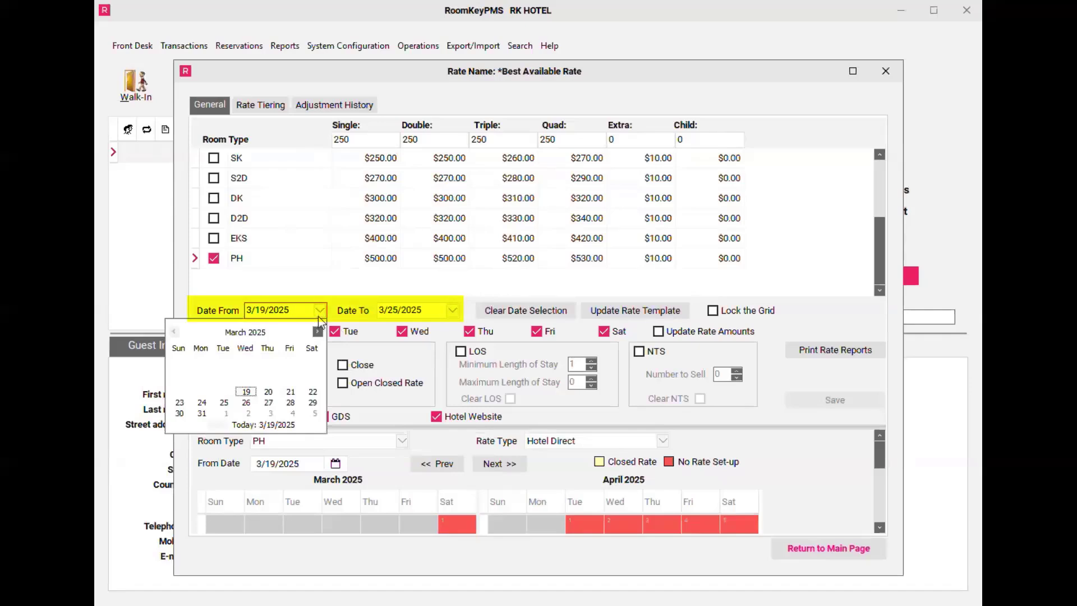
click(254, 394)
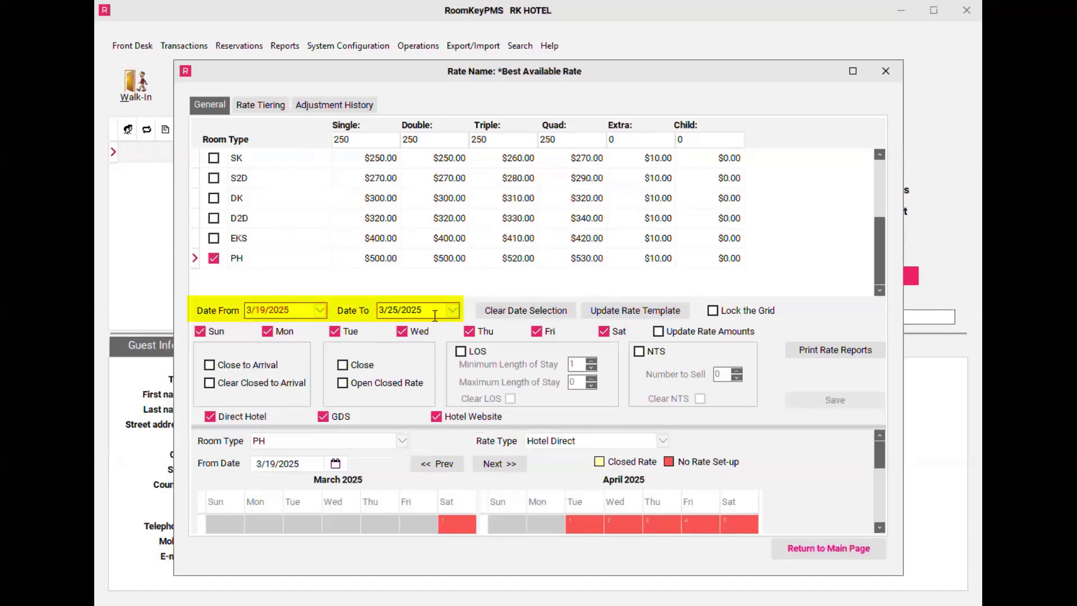
click(452, 311)
click(417, 334)
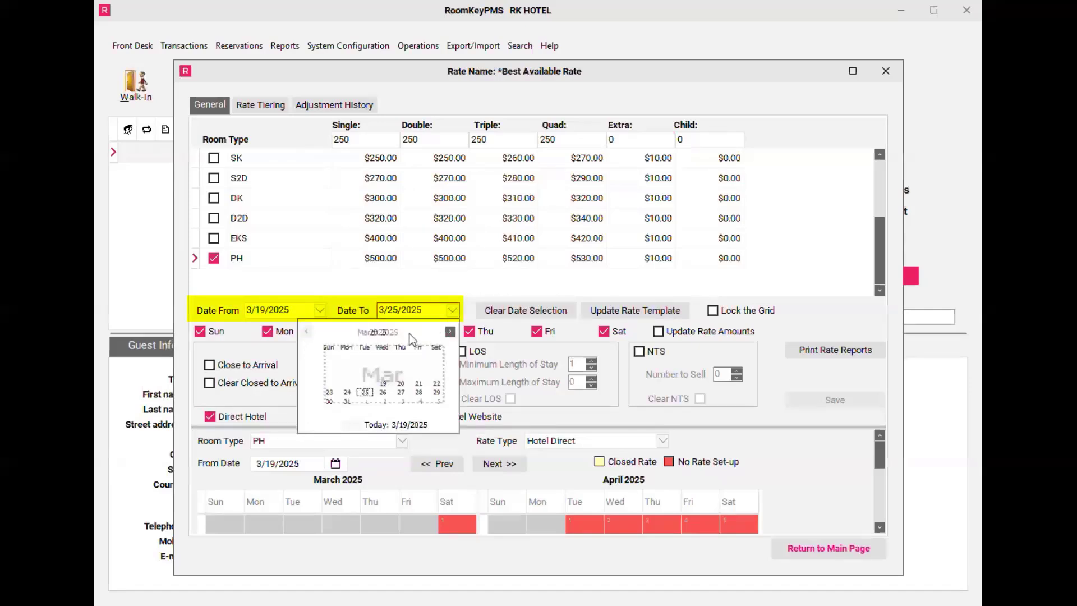
click(436, 406)
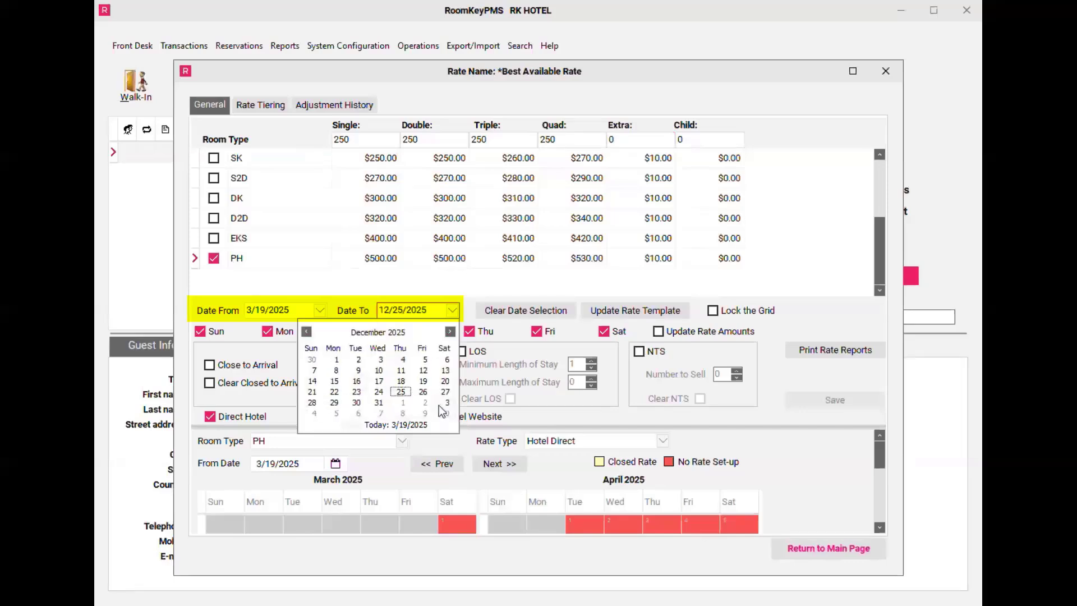
click(387, 403)
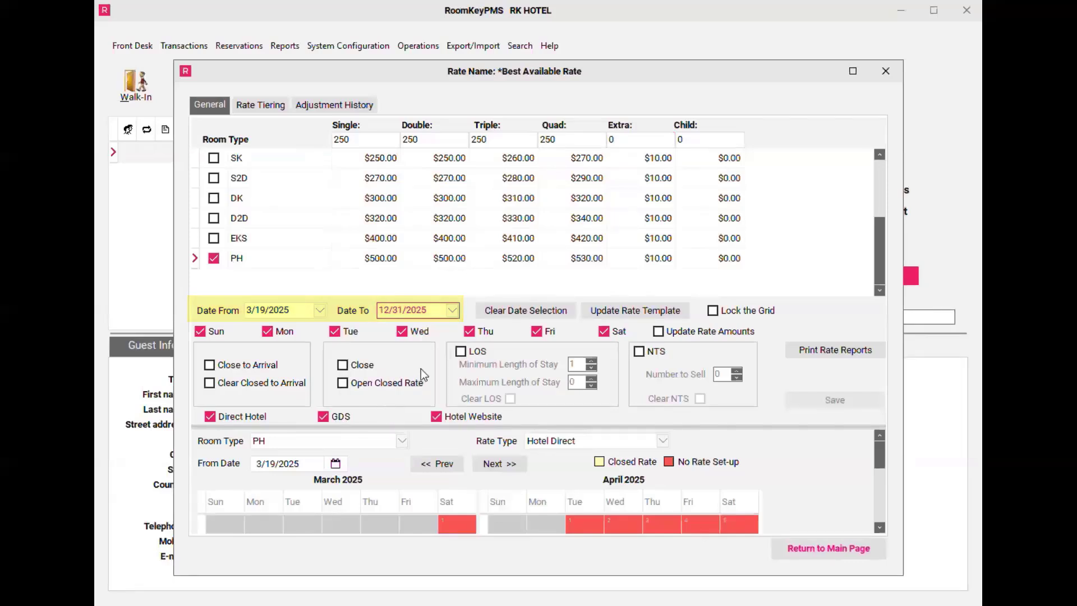
Step: Enable Update Rate Amounts and save the PH rates, also updating all rate plans tiered off Best Available Rate
click(660, 334)
click(659, 332)
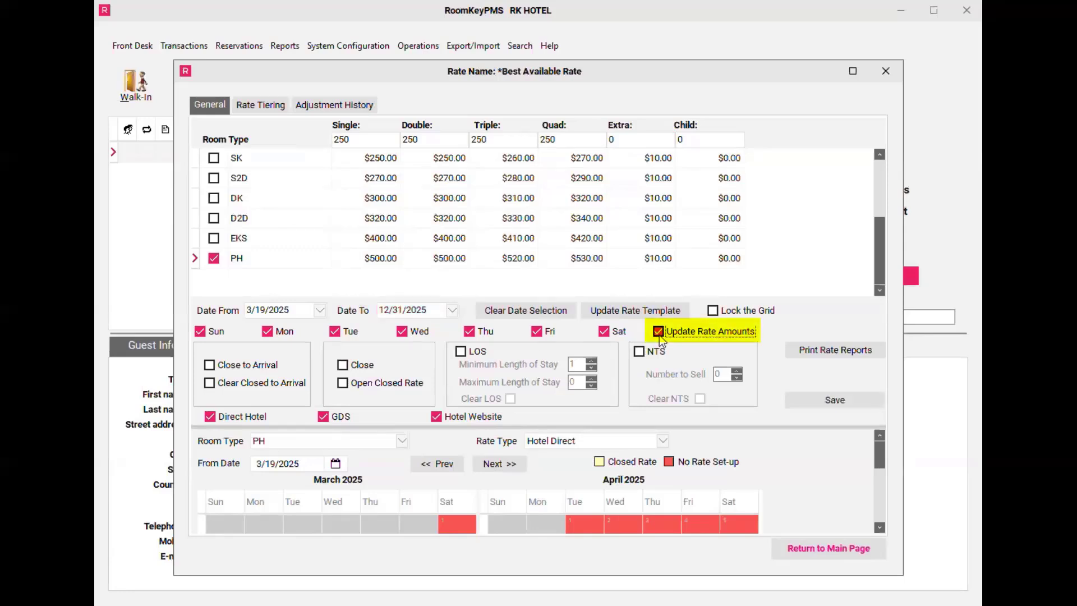
click(814, 404)
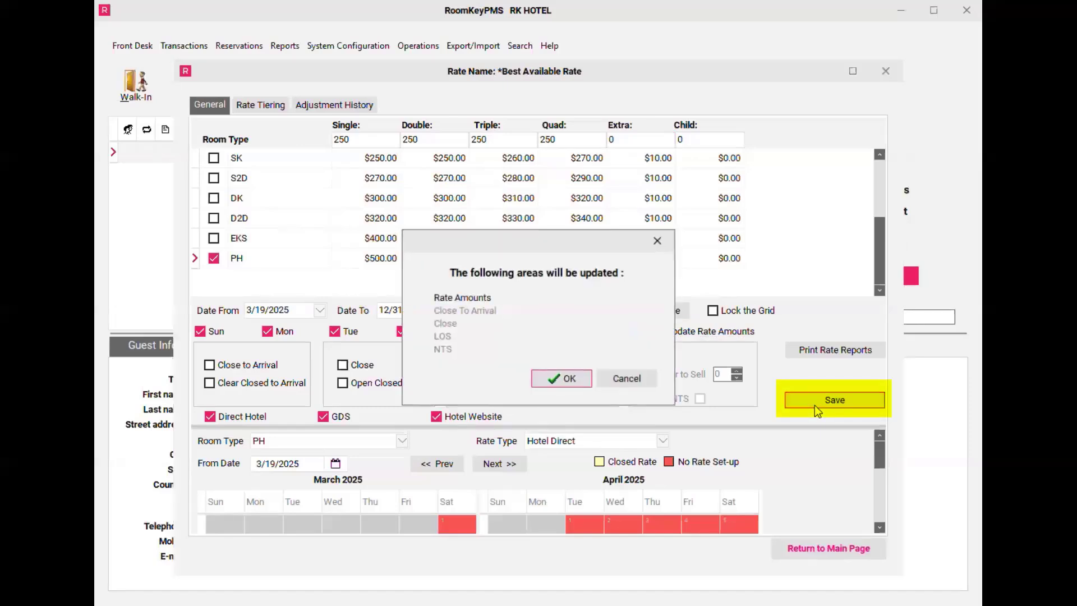
click(583, 386)
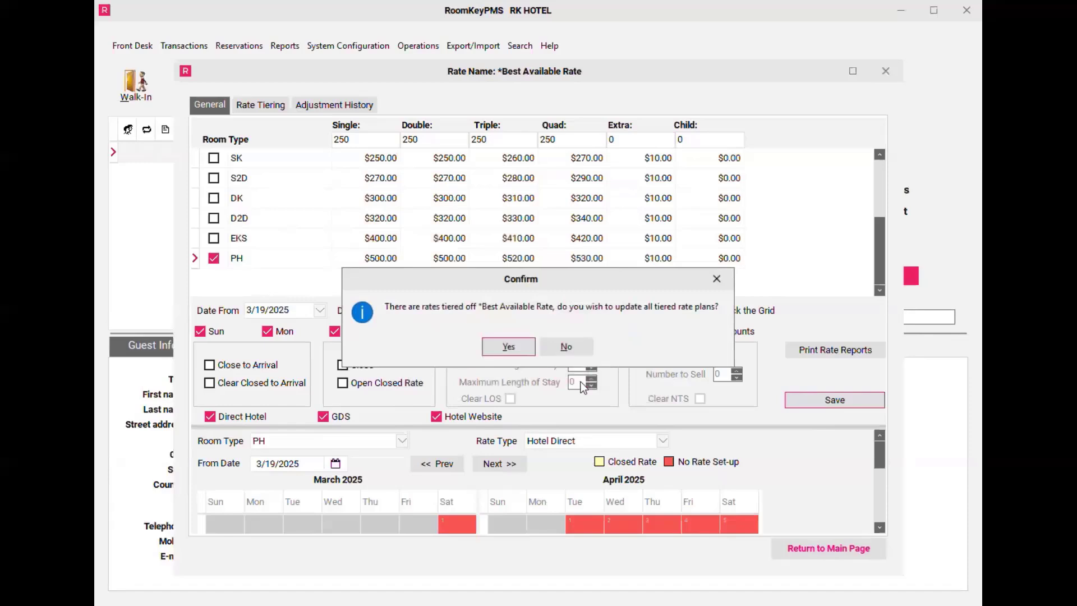
click(524, 352)
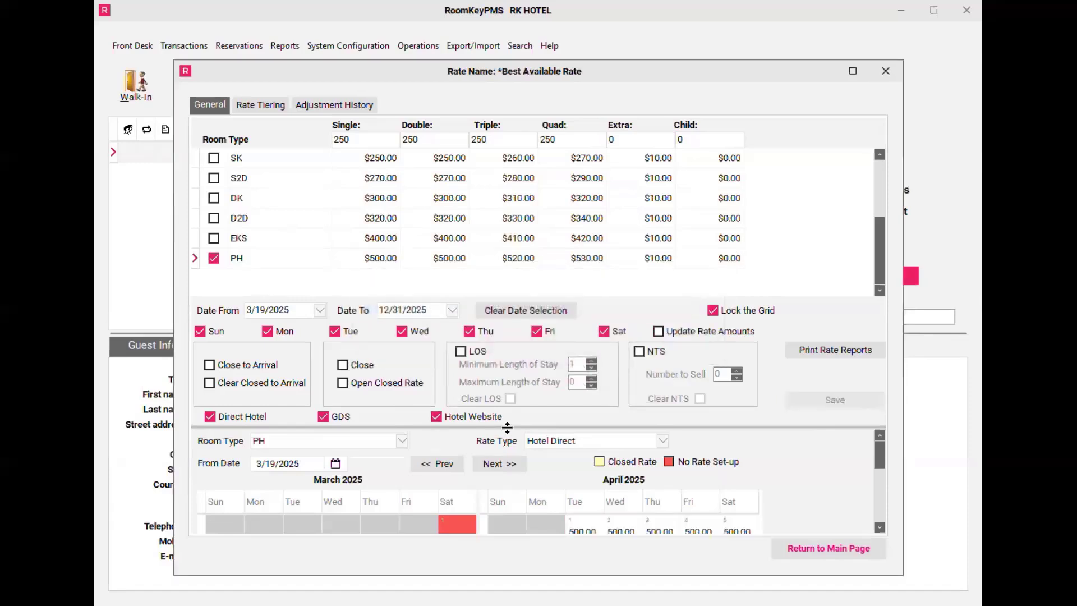
Step: Check PH's daily rates in the enlarged rate calendar from March through June 2025, and close the Rate Wizard
drag(508, 428, 499, 245)
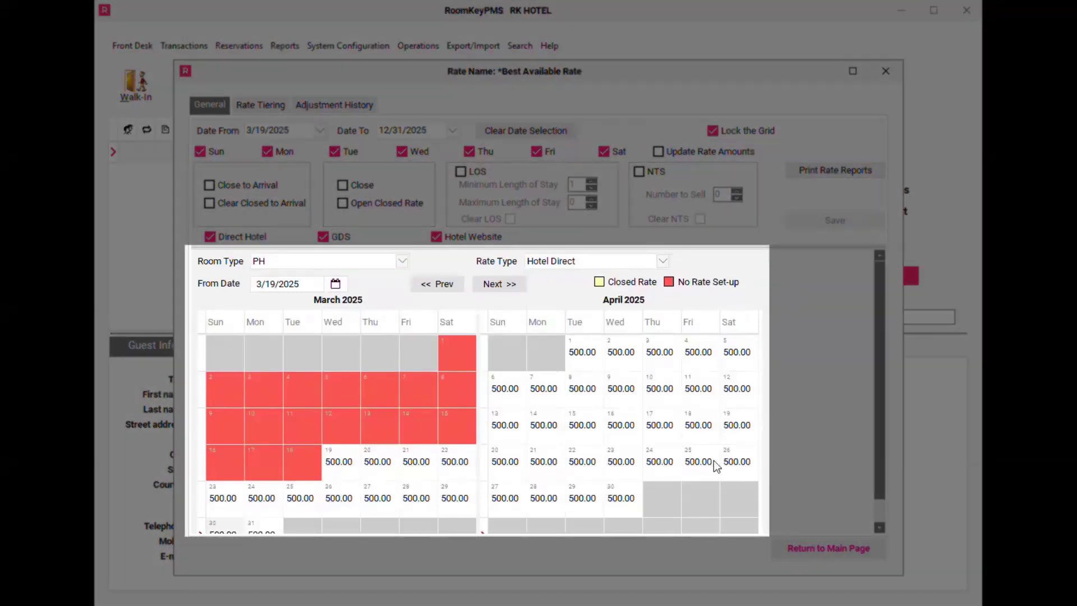
click(492, 288)
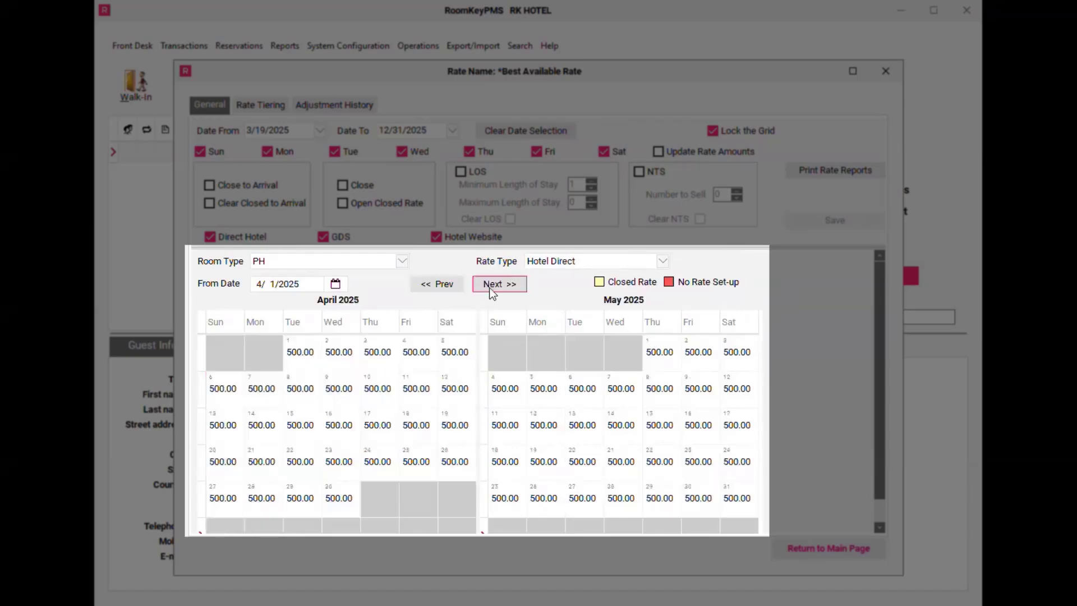
click(492, 288)
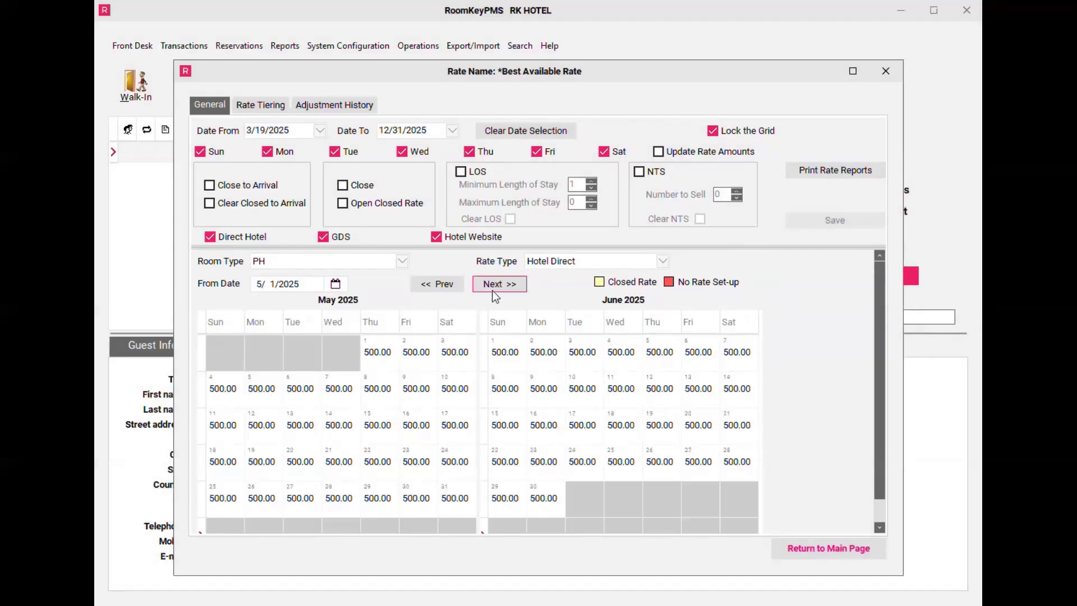
click(844, 554)
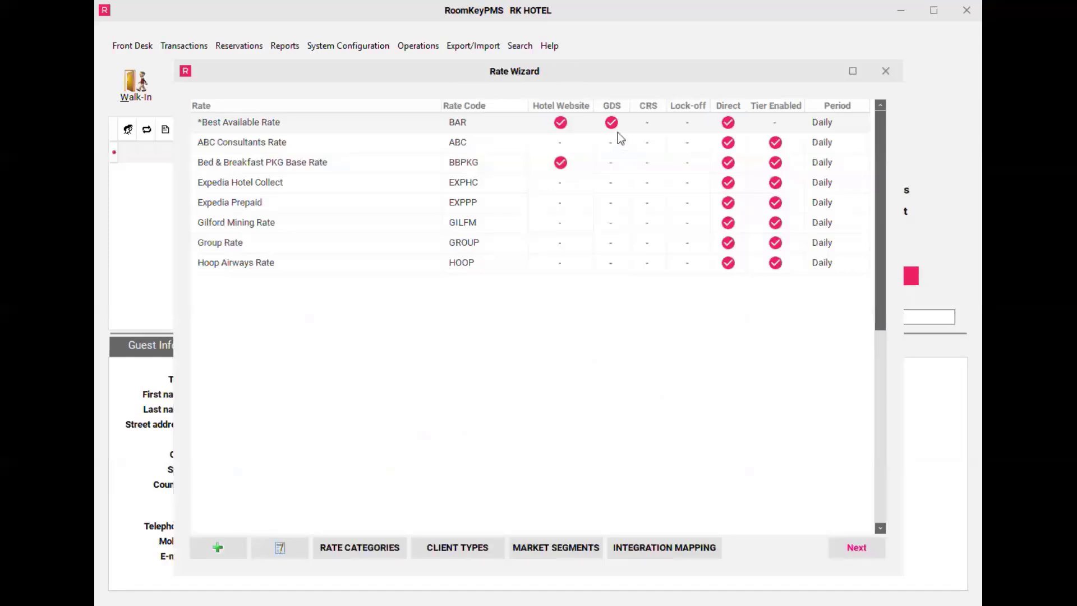
click(886, 72)
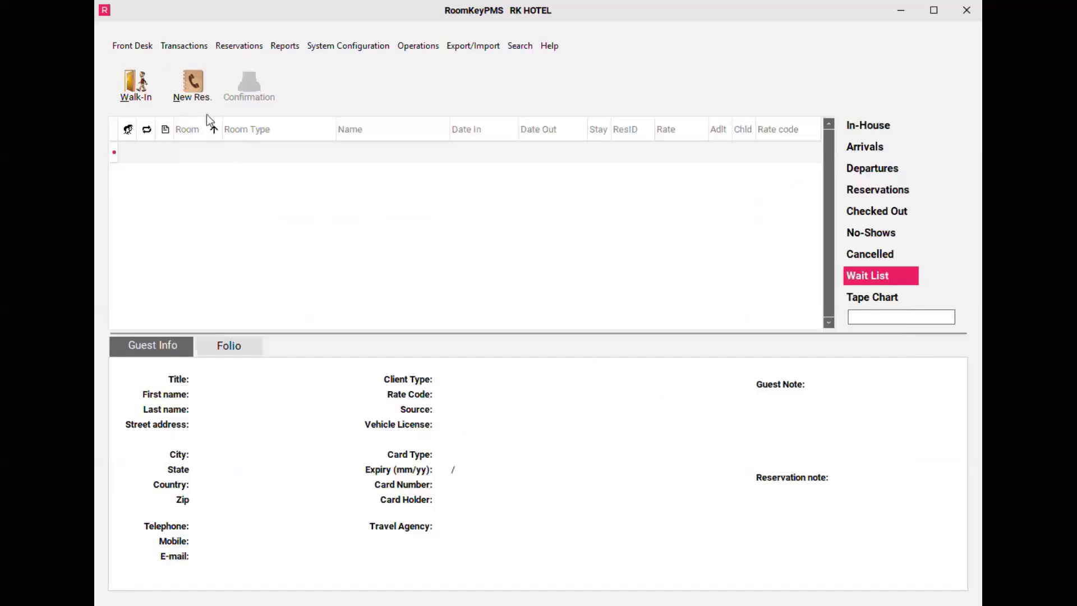
Step: Start a new reservation and expand the PH room type's list of available rates
click(193, 96)
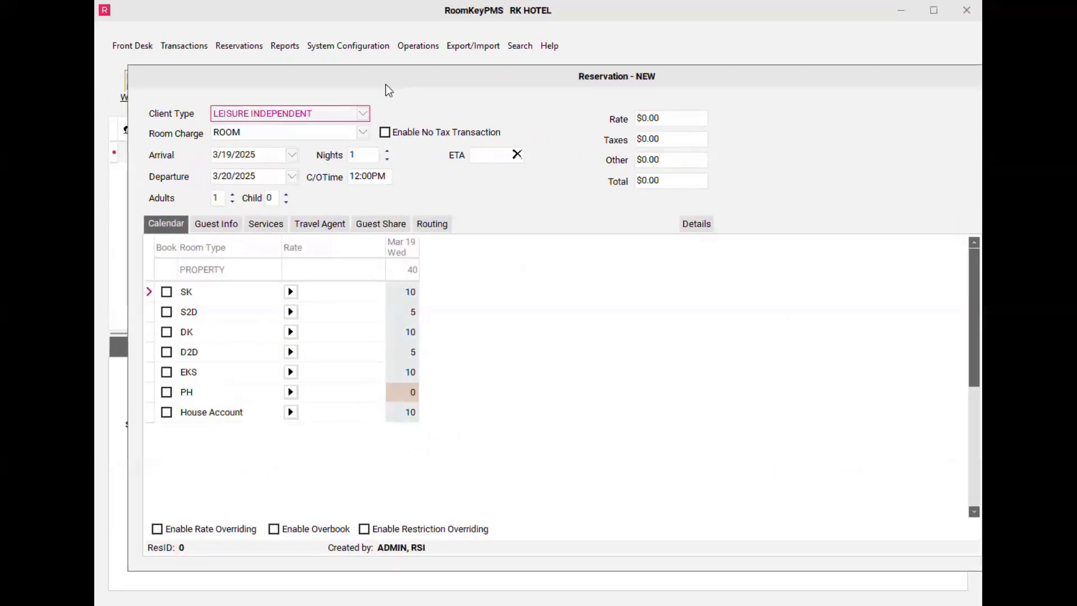
click(188, 396)
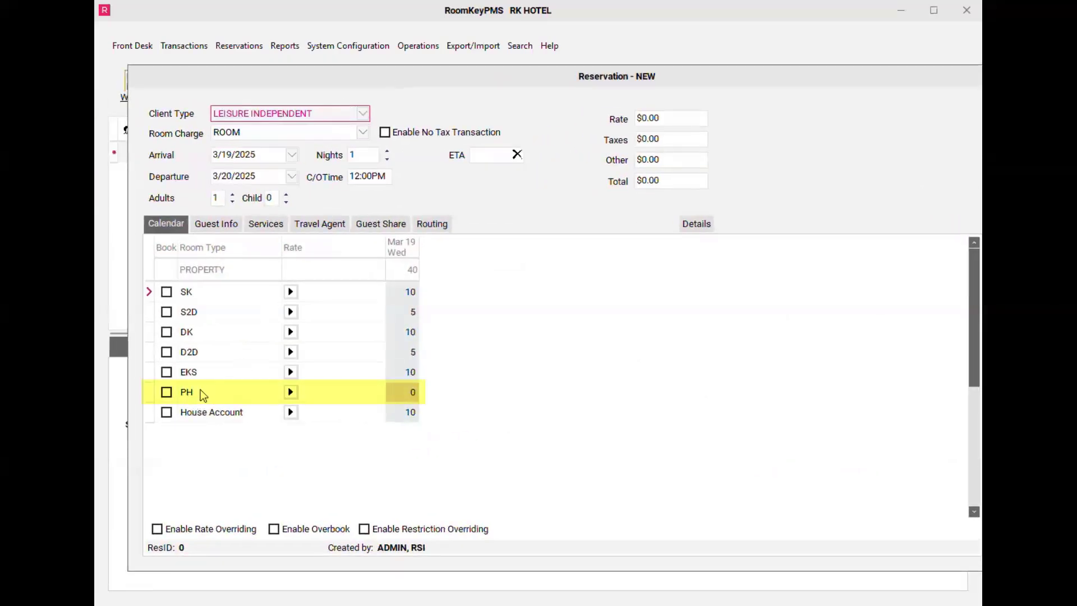
click(294, 394)
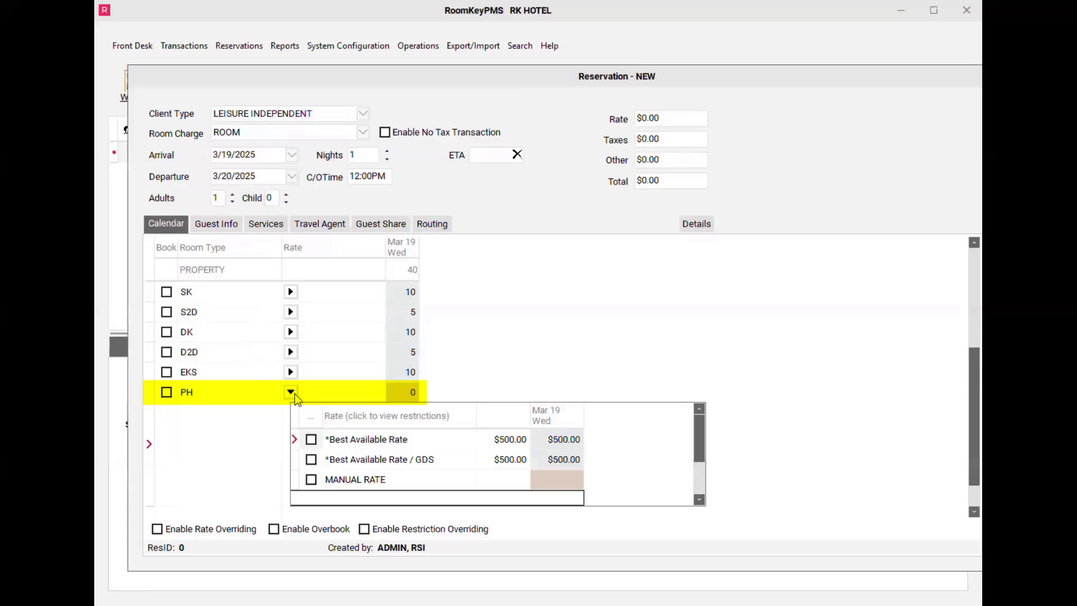